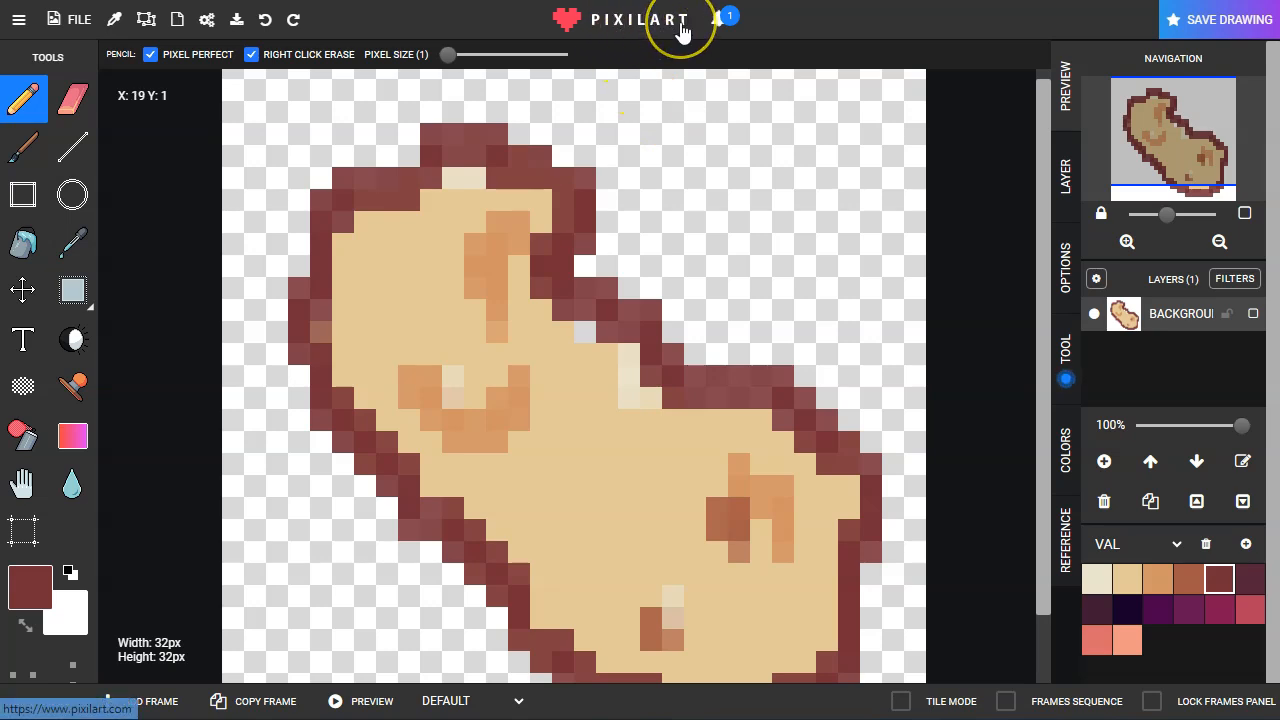
# Step: Draw a short dark red test stroke on the empty area beside the existing potato using the pixel-perfect pencil
pyautogui.click(150, 57)
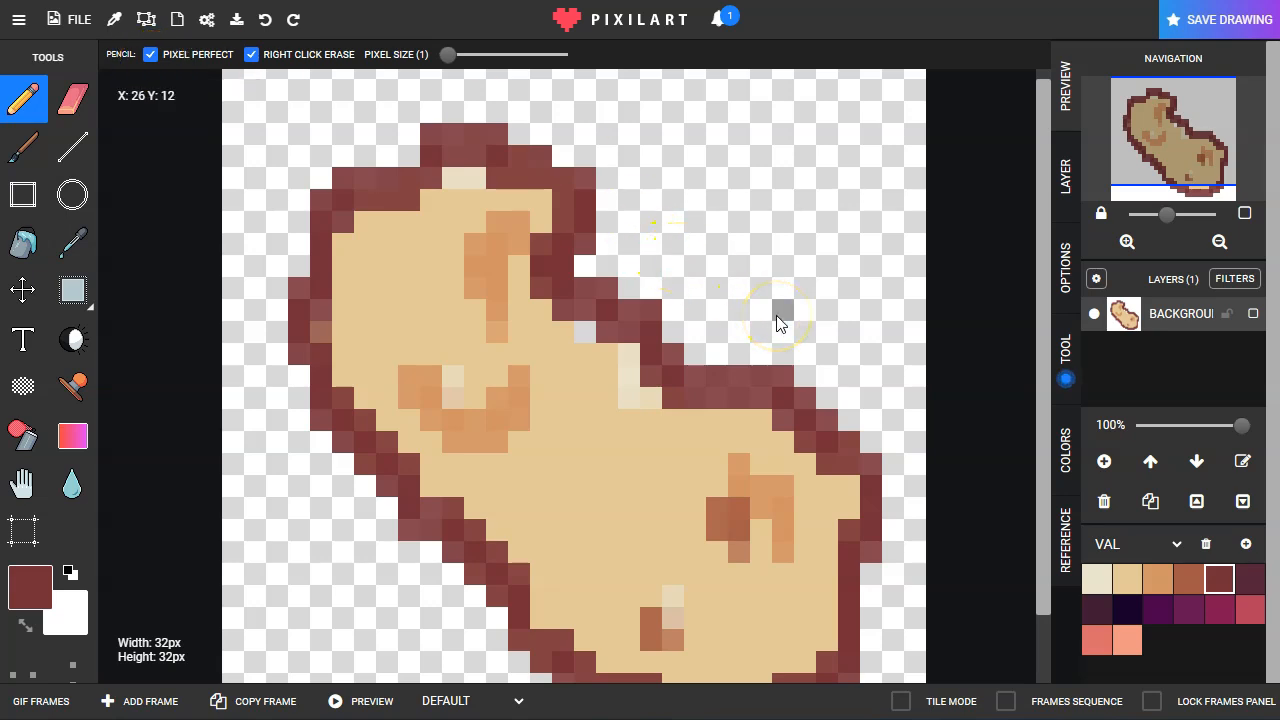
pyautogui.moveTo(774, 208)
pyautogui.mouseDown()
pyautogui.moveTo(774, 237)
pyautogui.moveTo(797, 229)
pyautogui.moveTo(806, 271)
pyautogui.mouseUp()
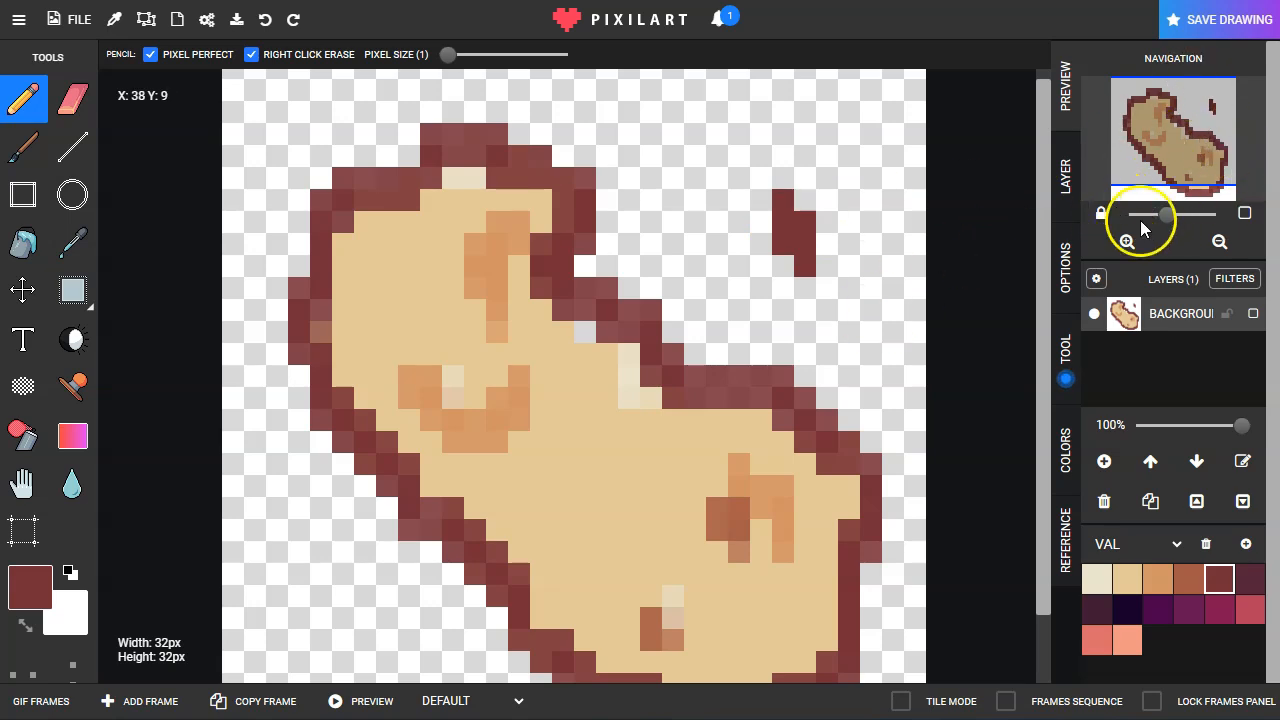
pyautogui.moveTo(1167, 216); pyautogui.dragTo(1122, 217)
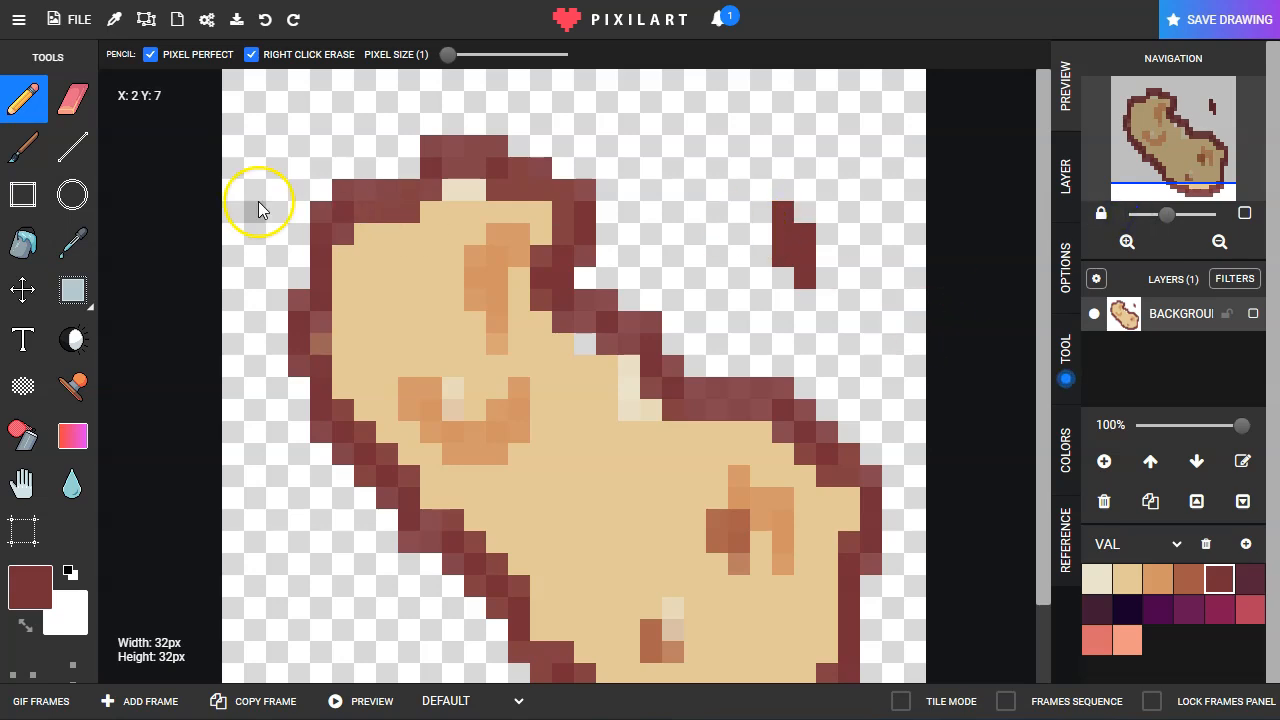
# Step: Set up a new drawing that uses the popular "val" color palette
pyautogui.click(62, 19)
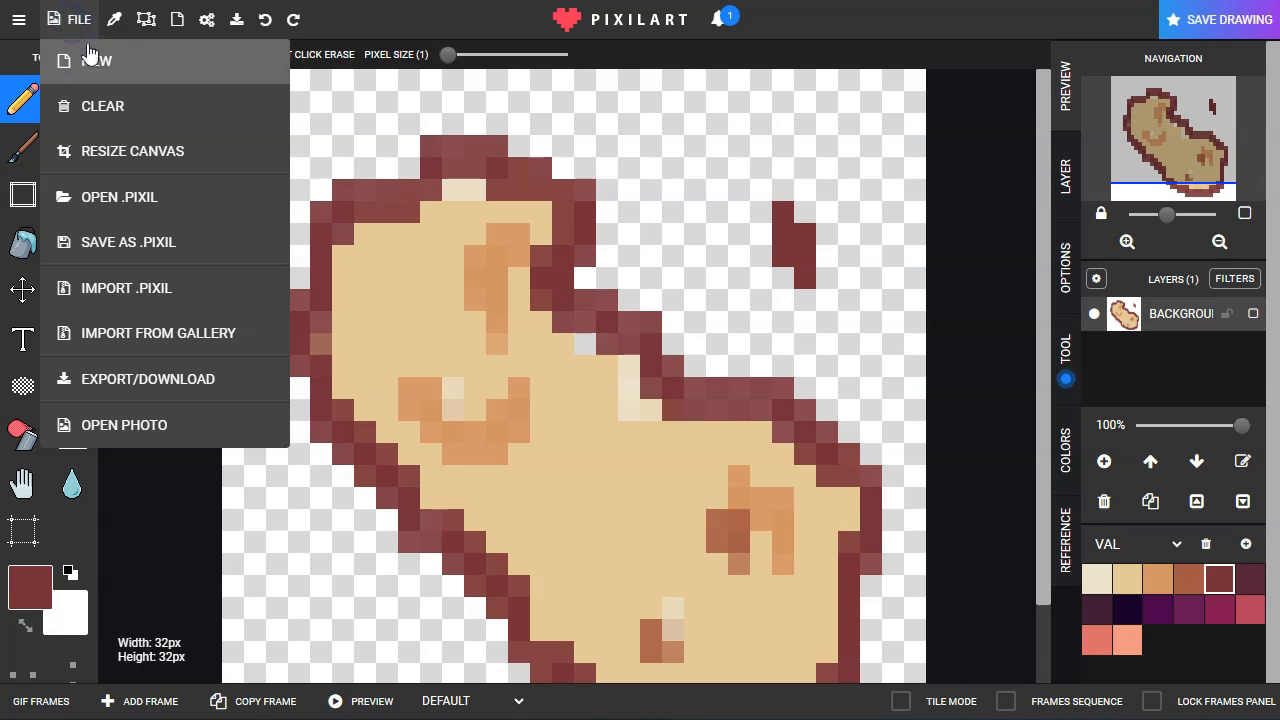
pyautogui.click(90, 59)
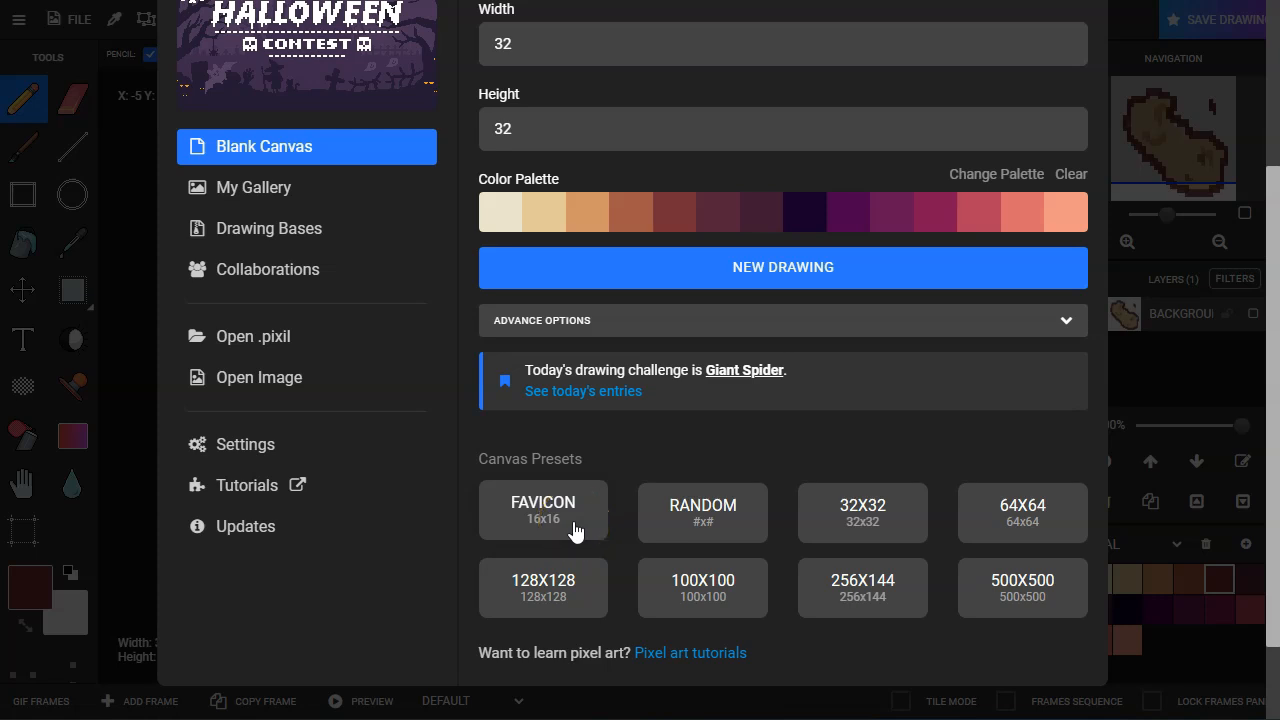
pyautogui.click(1012, 186)
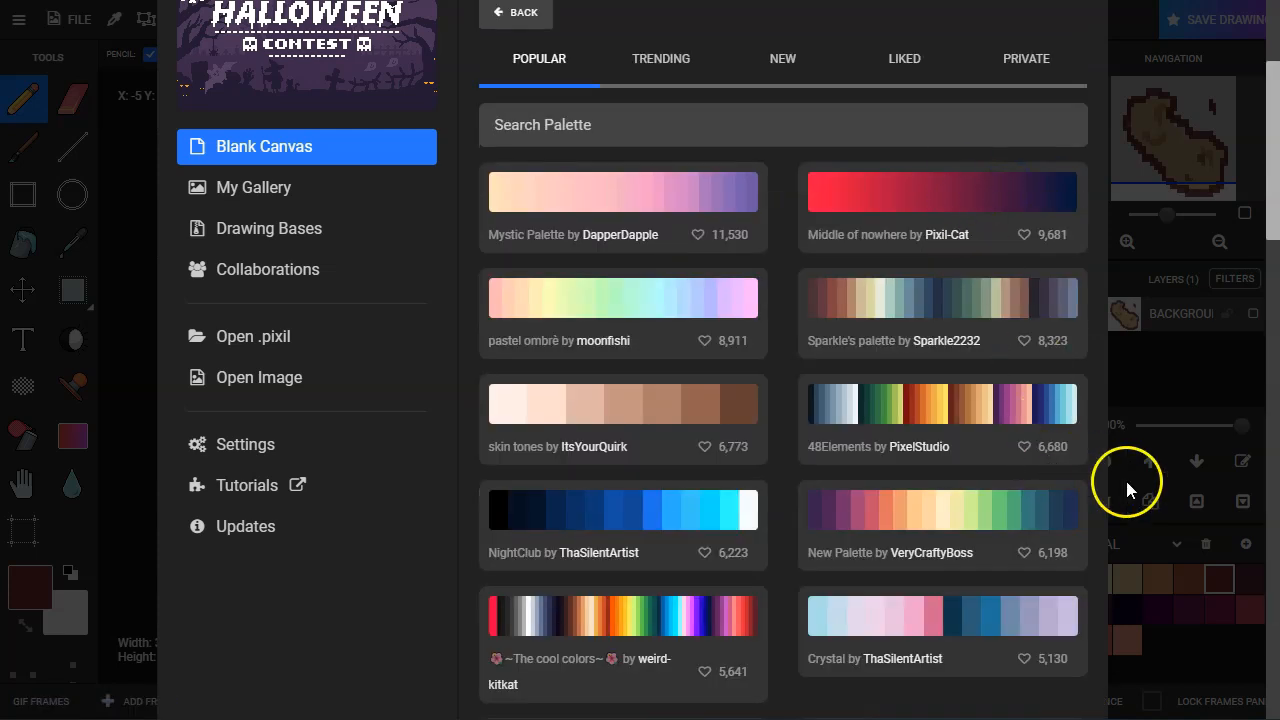
pyautogui.scroll(-5, 1091, 512)
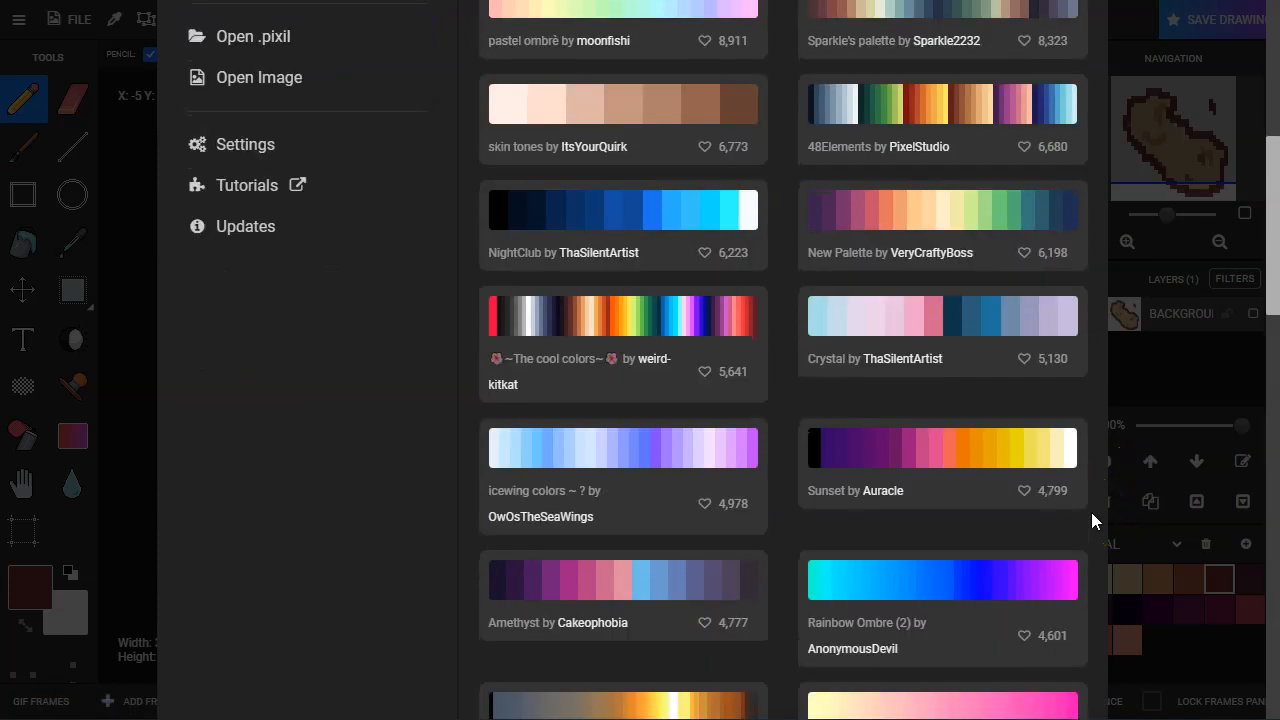
pyautogui.scroll(-6, 1091, 512)
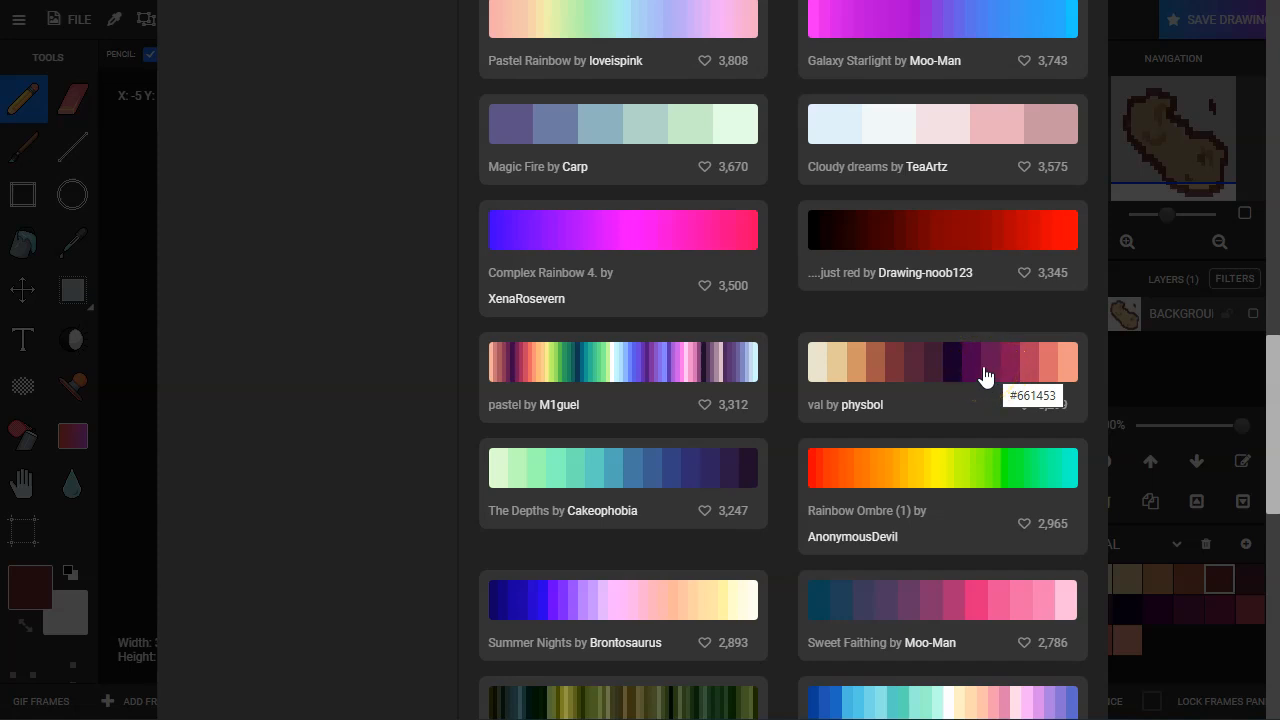
pyautogui.scroll(-7, 983, 375)
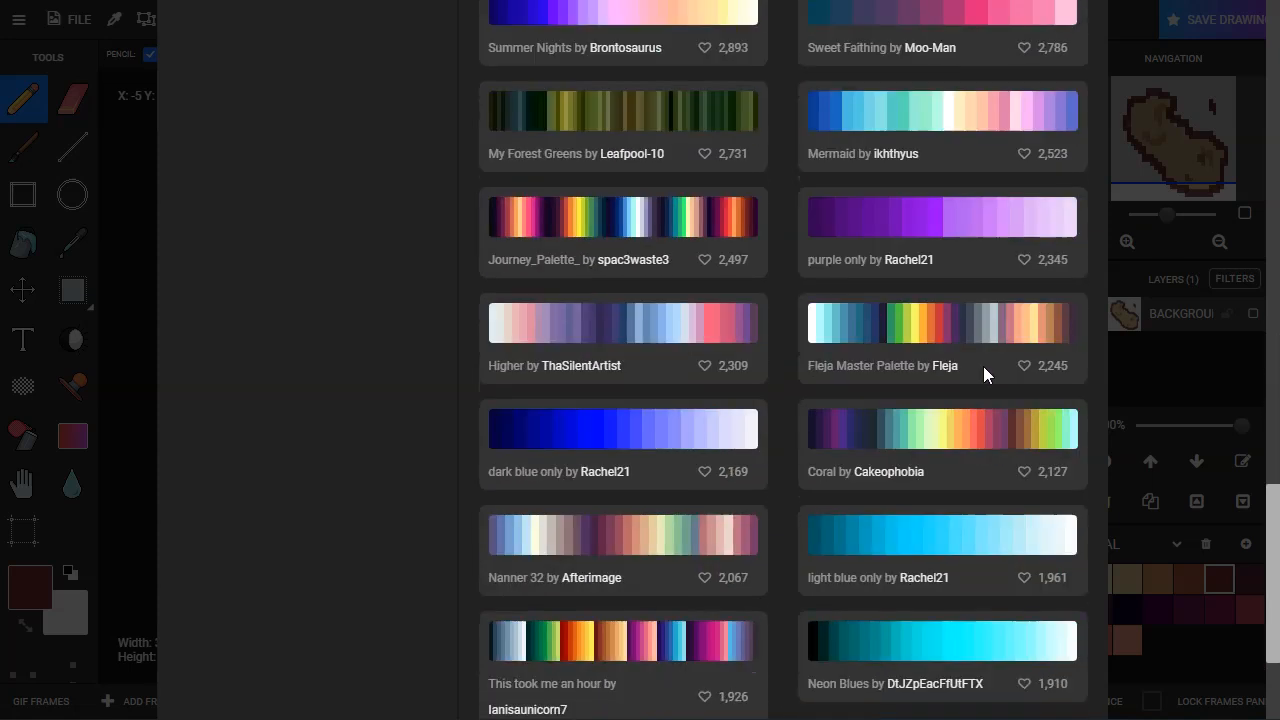
pyautogui.scroll(4, 983, 375)
pyautogui.scroll(4, 983, 375)
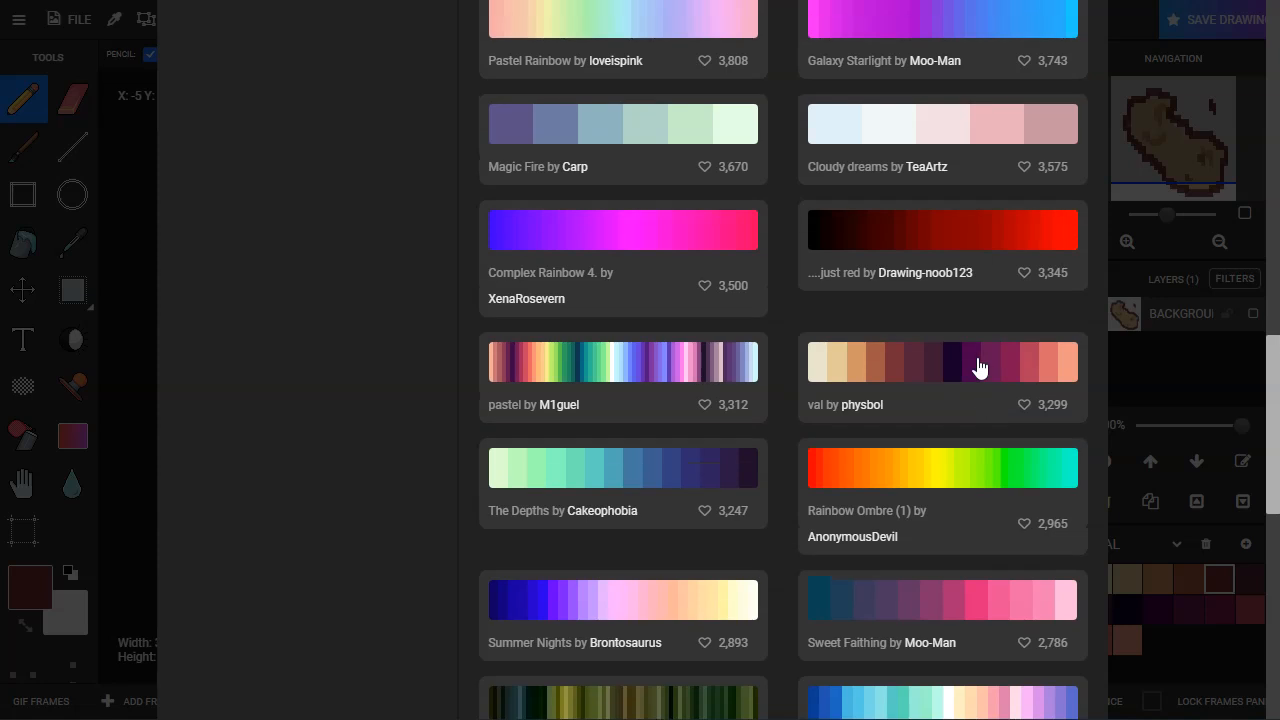
pyautogui.click(978, 365)
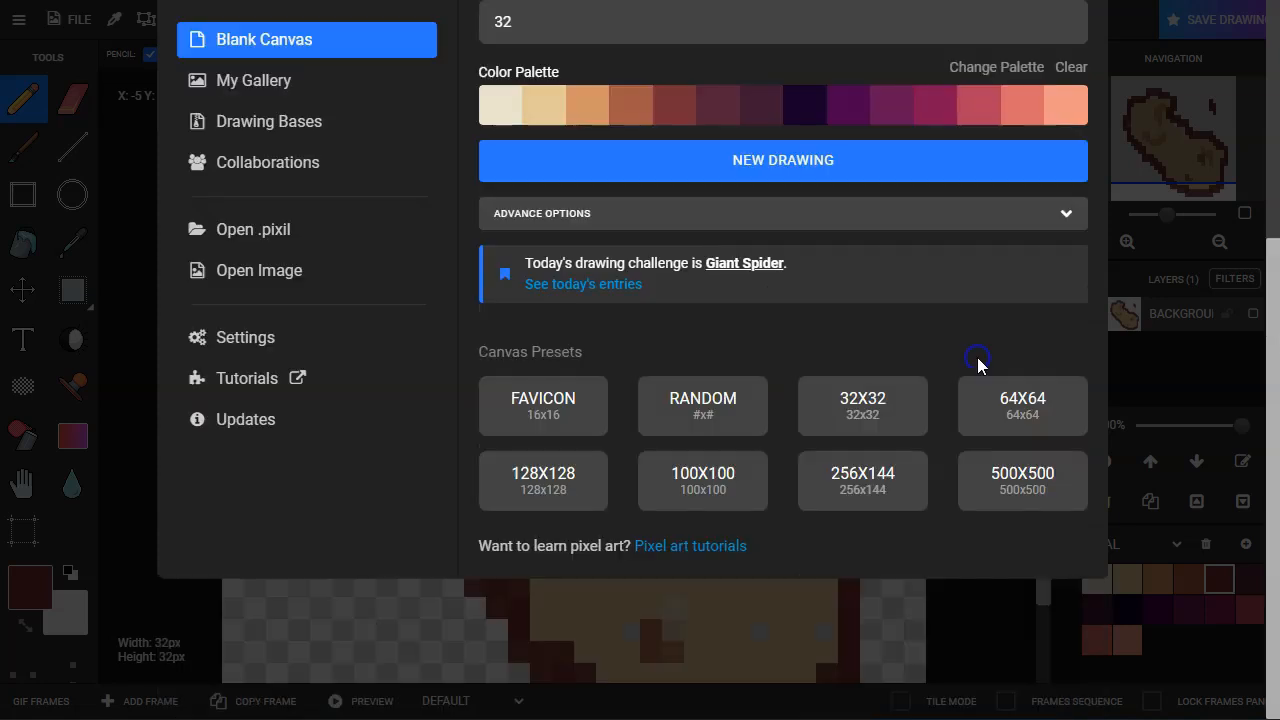
# Step: Create a blank canvas from the 32x32 preset, discarding the current drawing
pyautogui.click(874, 399)
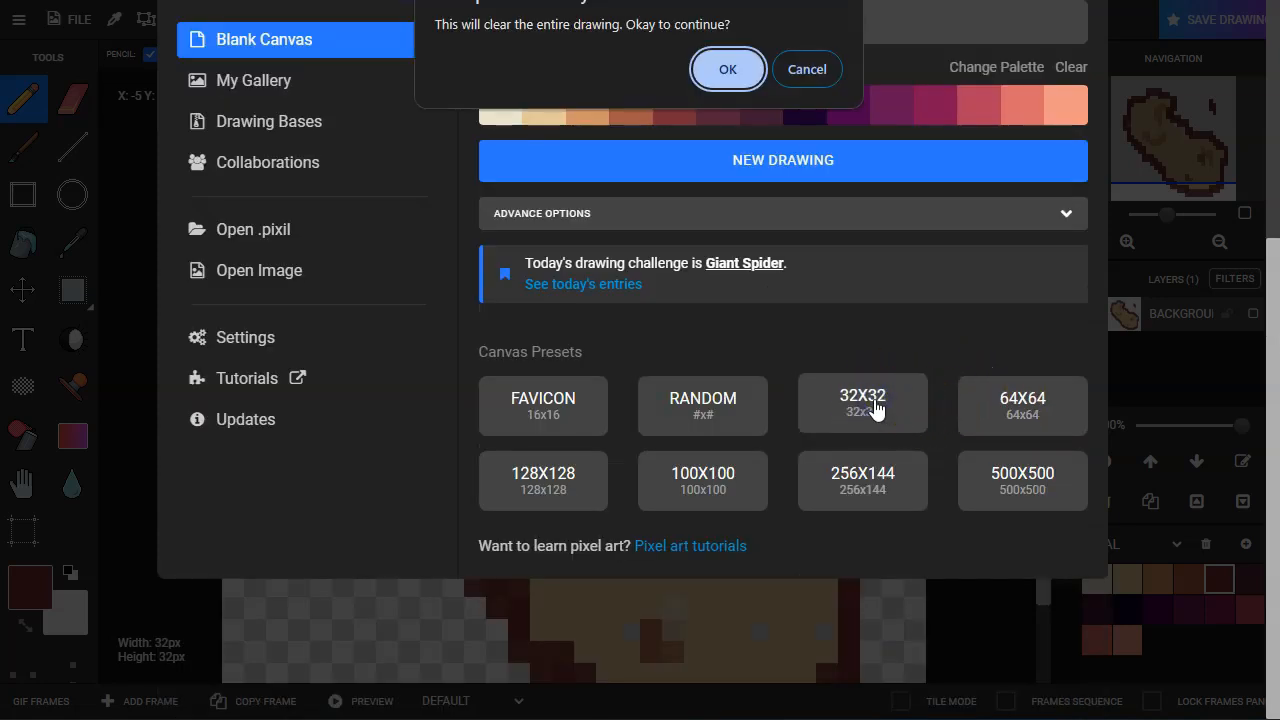
pyautogui.click(721, 71)
pyautogui.click(688, 168)
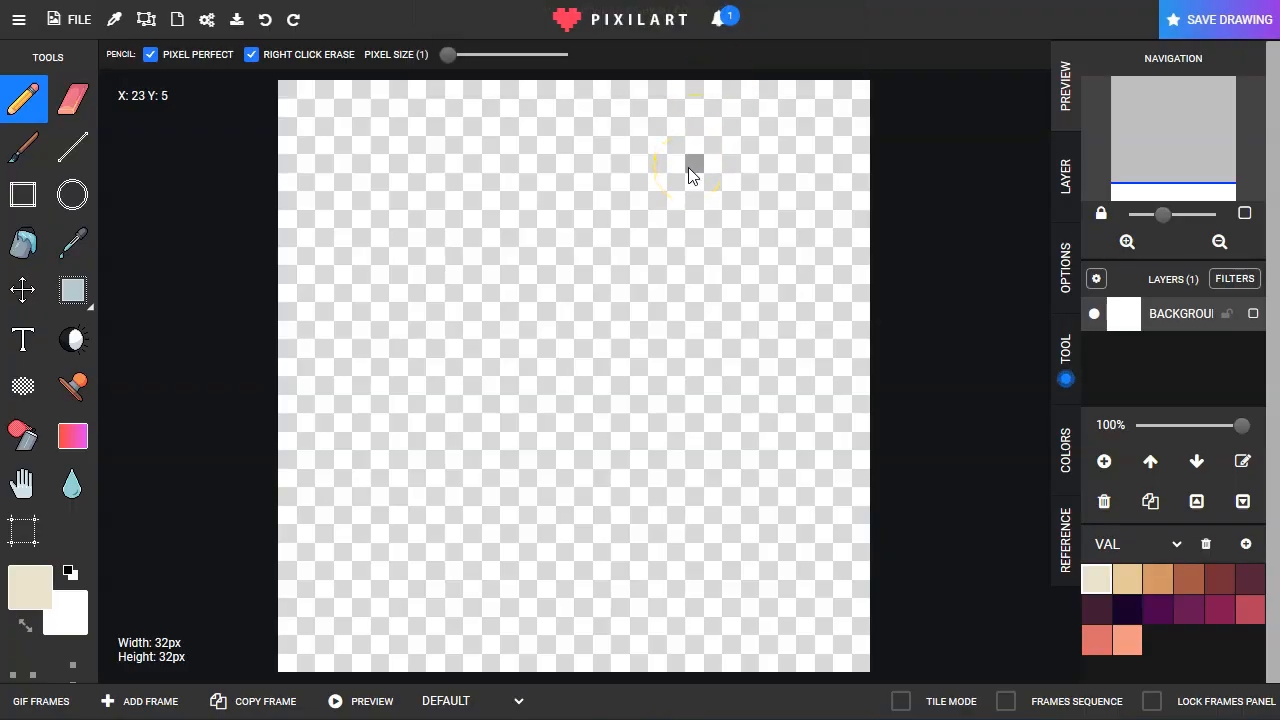
pyautogui.click(510, 480)
# Step: Begin the potato's upper-left contour with a 1-pixel pencil in the lightest cream of the palette
pyautogui.click(1095, 580)
pyautogui.moveTo(464, 172); pyautogui.dragTo(395, 185)
pyautogui.moveTo(372, 246)
pyautogui.mouseDown()
pyautogui.moveTo(482, 177)
pyautogui.moveTo(393, 213)
pyautogui.moveTo(361, 254)
pyautogui.mouseUp()
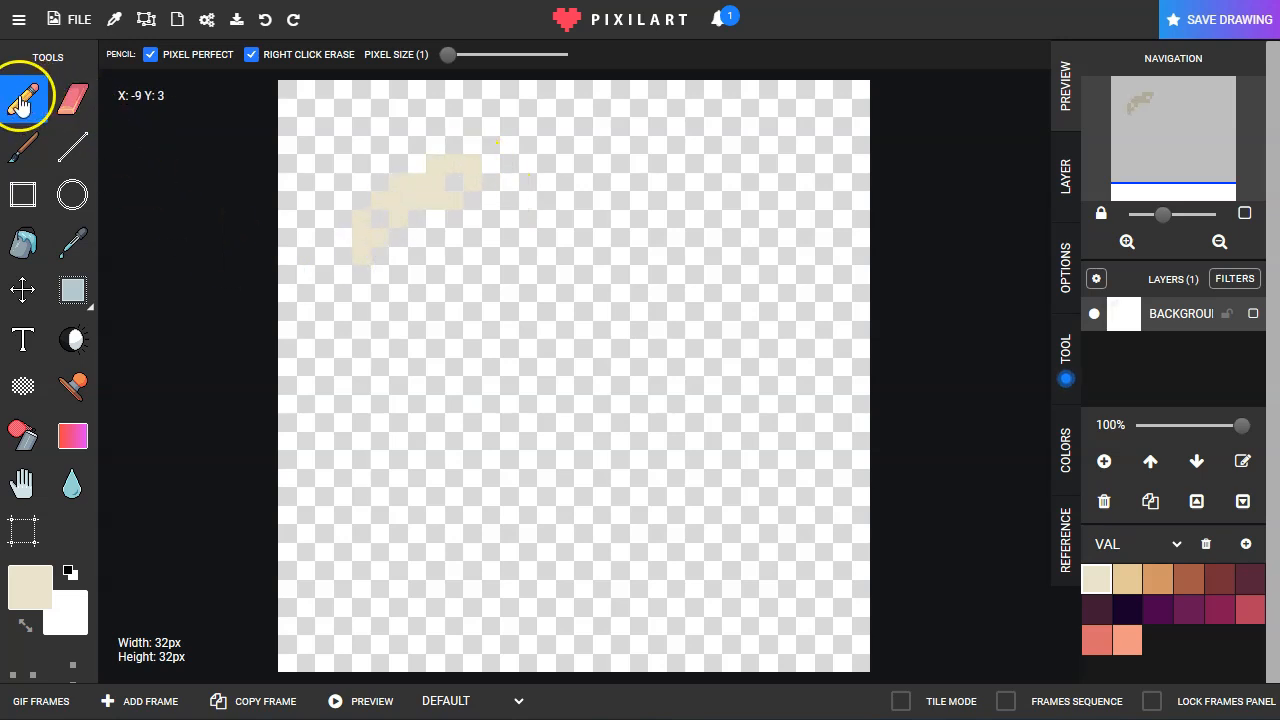
# Step: Draw the potato's closed outline with a cream pencil at pixel size 2 and fill its interior with the same cream
pyautogui.click(457, 57)
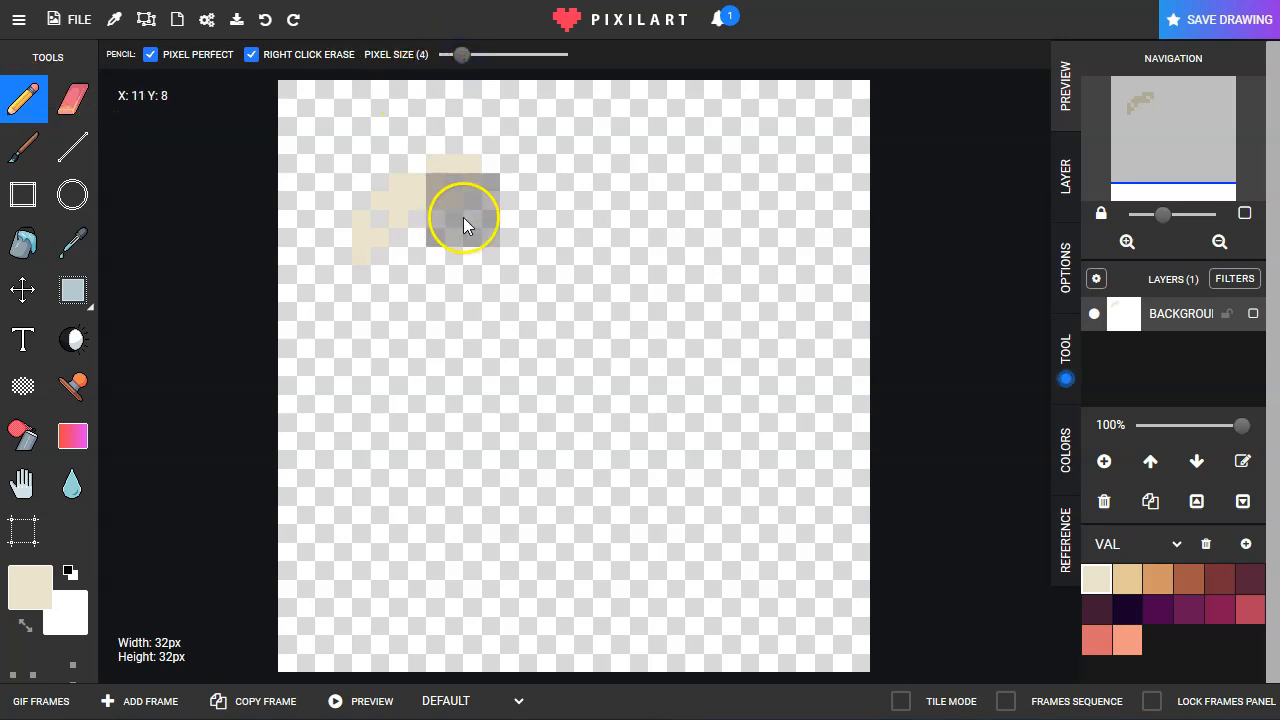
pyautogui.click(455, 57)
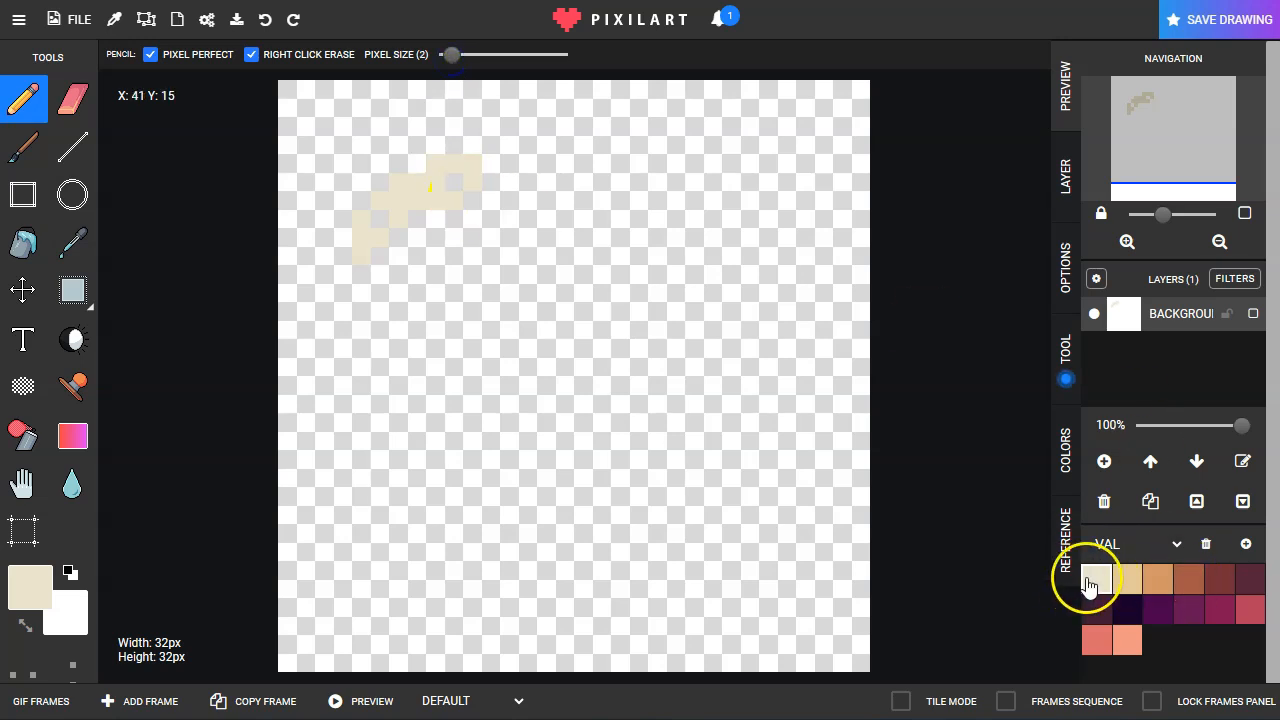
pyautogui.moveTo(477, 198)
pyautogui.mouseDown()
pyautogui.moveTo(390, 245)
pyautogui.moveTo(400, 255)
pyautogui.mouseUp()
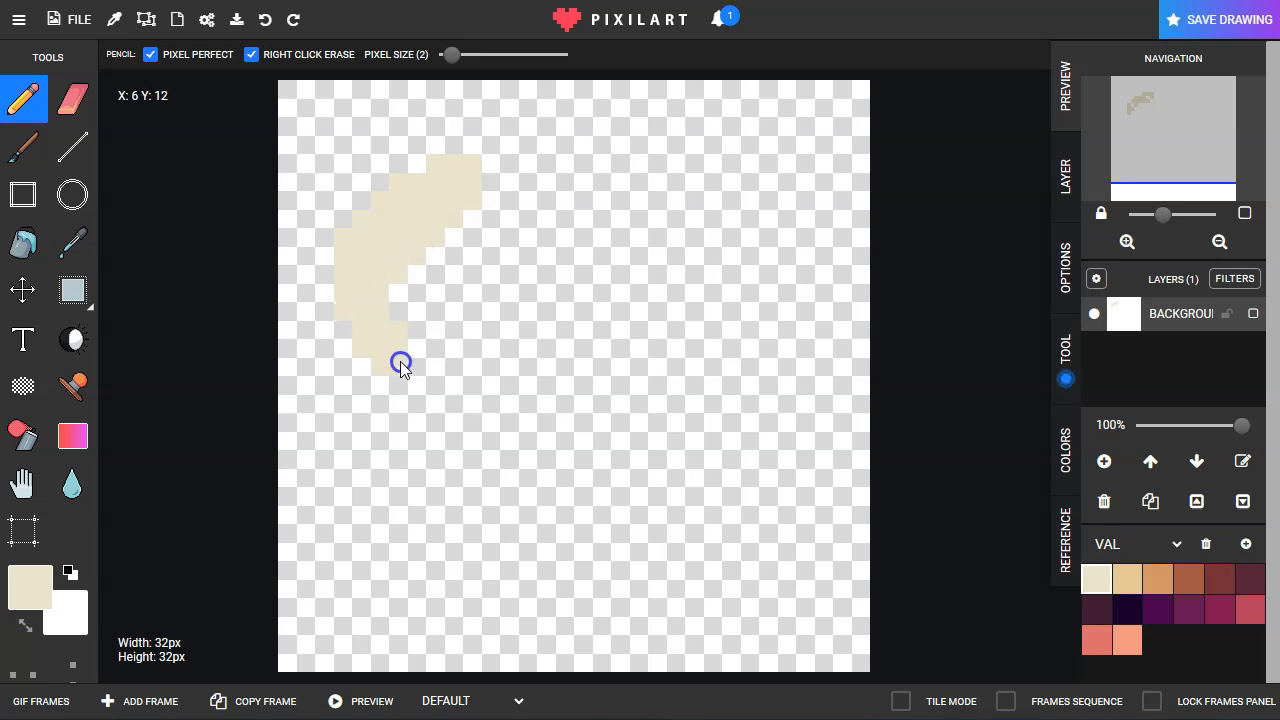
pyautogui.moveTo(421, 382)
pyautogui.mouseDown()
pyautogui.moveTo(364, 346)
pyautogui.moveTo(440, 506)
pyautogui.moveTo(502, 570)
pyautogui.moveTo(710, 603)
pyautogui.moveTo(773, 559)
pyautogui.moveTo(797, 501)
pyautogui.moveTo(757, 310)
pyautogui.moveTo(704, 267)
pyautogui.moveTo(604, 228)
pyautogui.mouseUp()
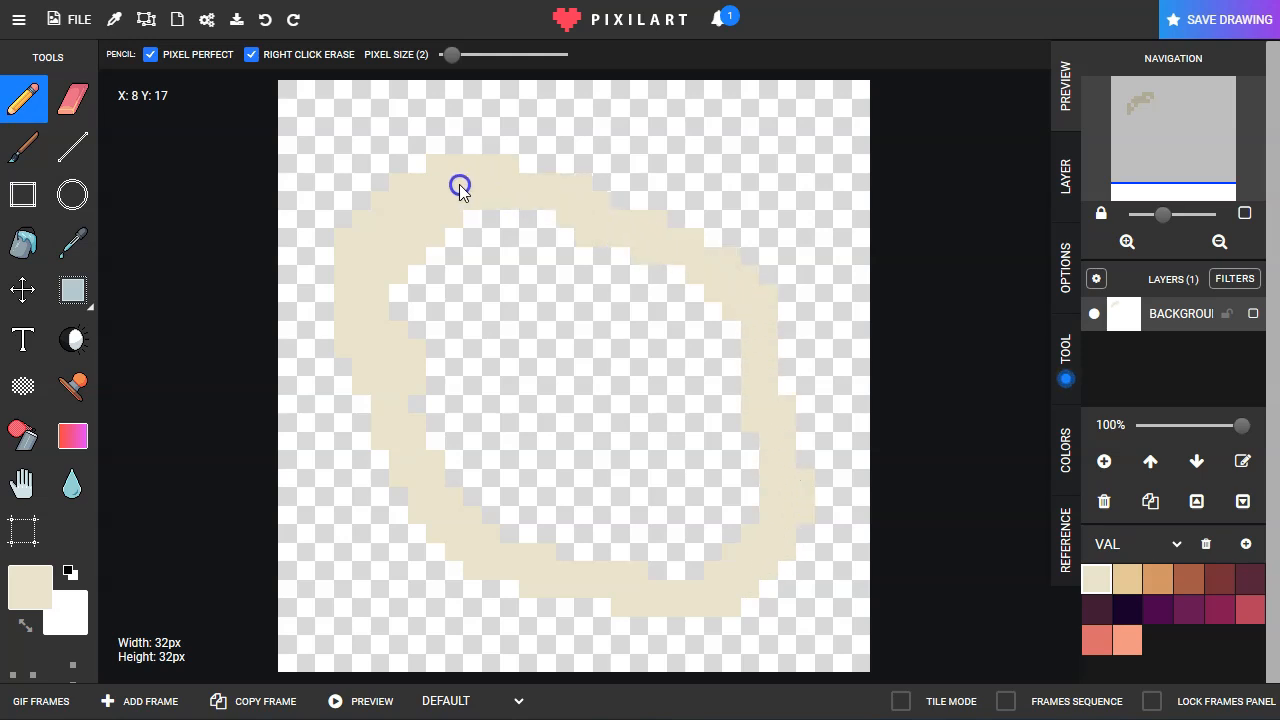
pyautogui.moveTo(459, 184); pyautogui.dragTo(459, 185)
pyautogui.click(22, 244)
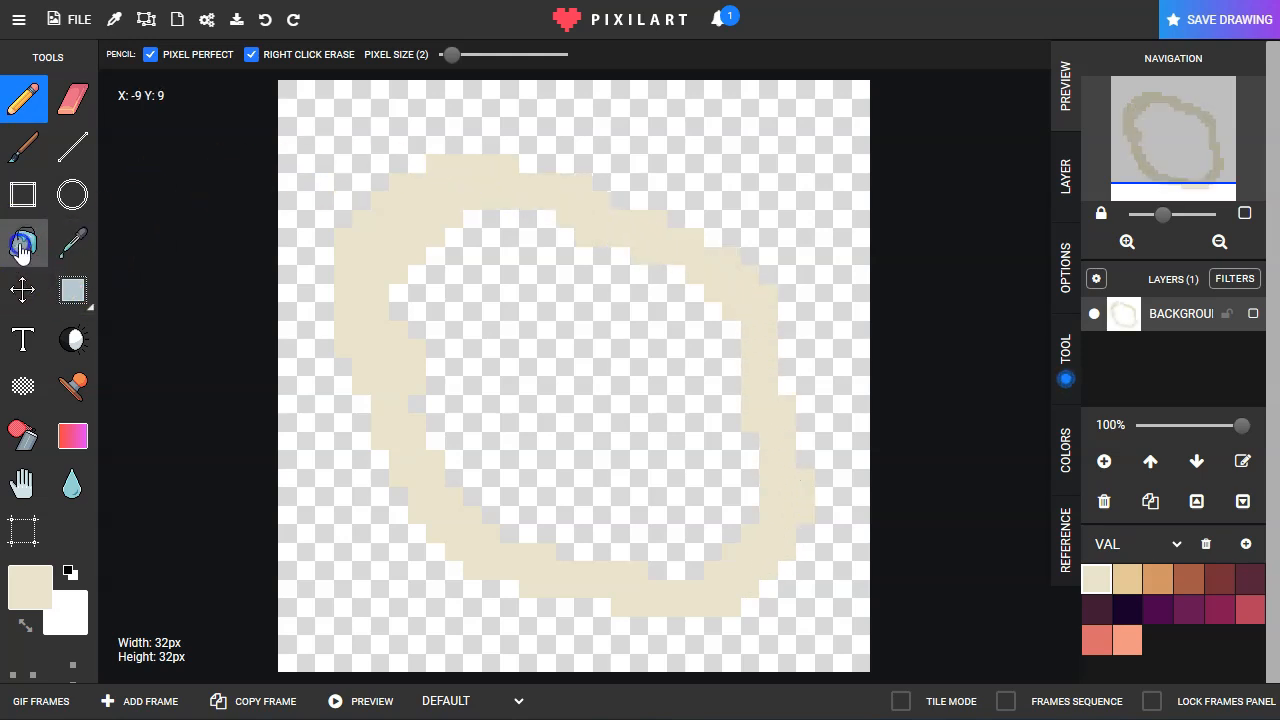
pyautogui.click(541, 261)
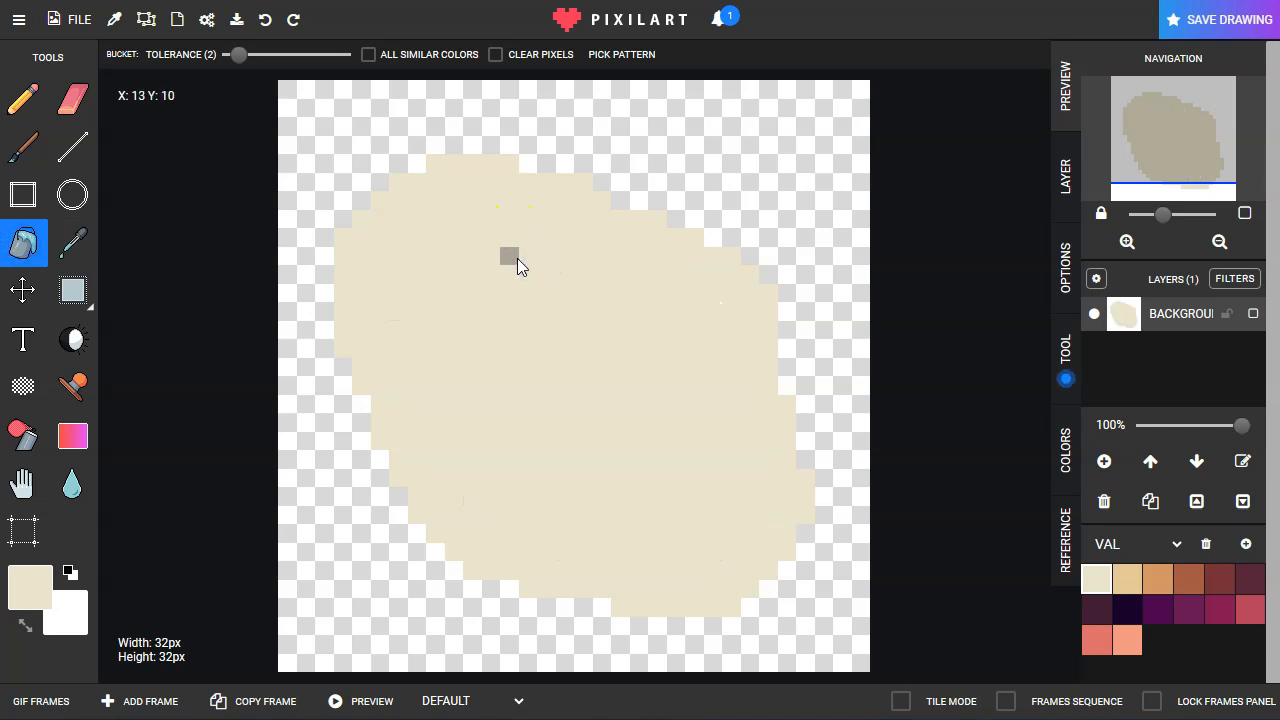
# Step: Draw a light tan blotch on the potato's upper left at pixel size 2 and smaller tan spots on its lower right at size 1
pyautogui.click(20, 102)
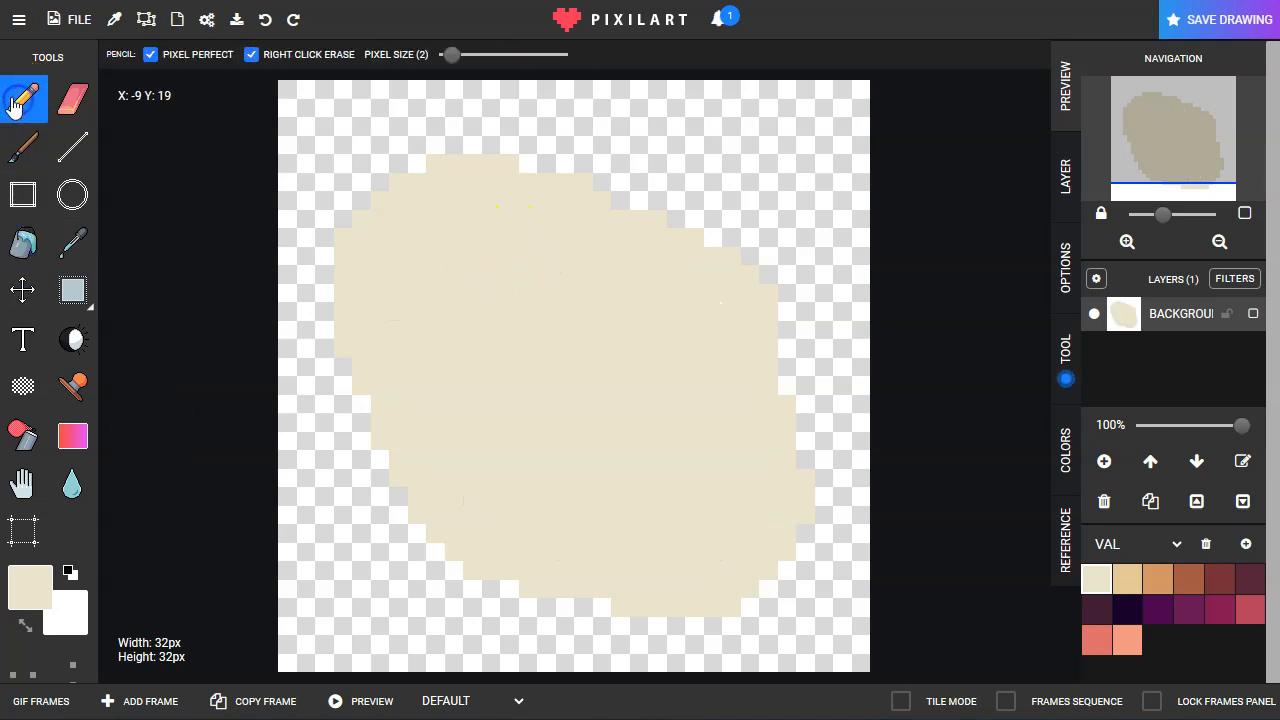
pyautogui.click(1128, 585)
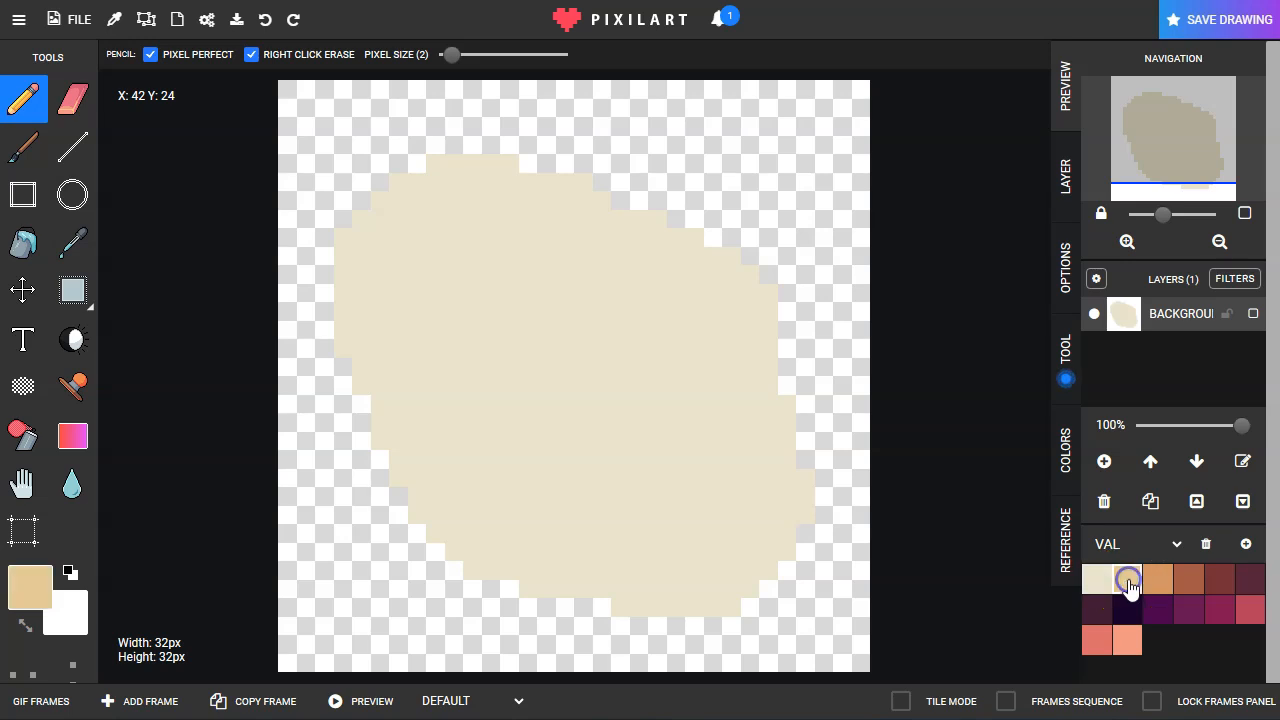
pyautogui.moveTo(432, 286)
pyautogui.mouseDown()
pyautogui.moveTo(437, 277)
pyautogui.moveTo(421, 300)
pyautogui.moveTo(427, 320)
pyautogui.mouseUp()
pyautogui.moveTo(455, 55); pyautogui.dragTo(445, 56)
pyautogui.click(731, 425)
pyautogui.moveTo(712, 447); pyautogui.dragTo(752, 460)
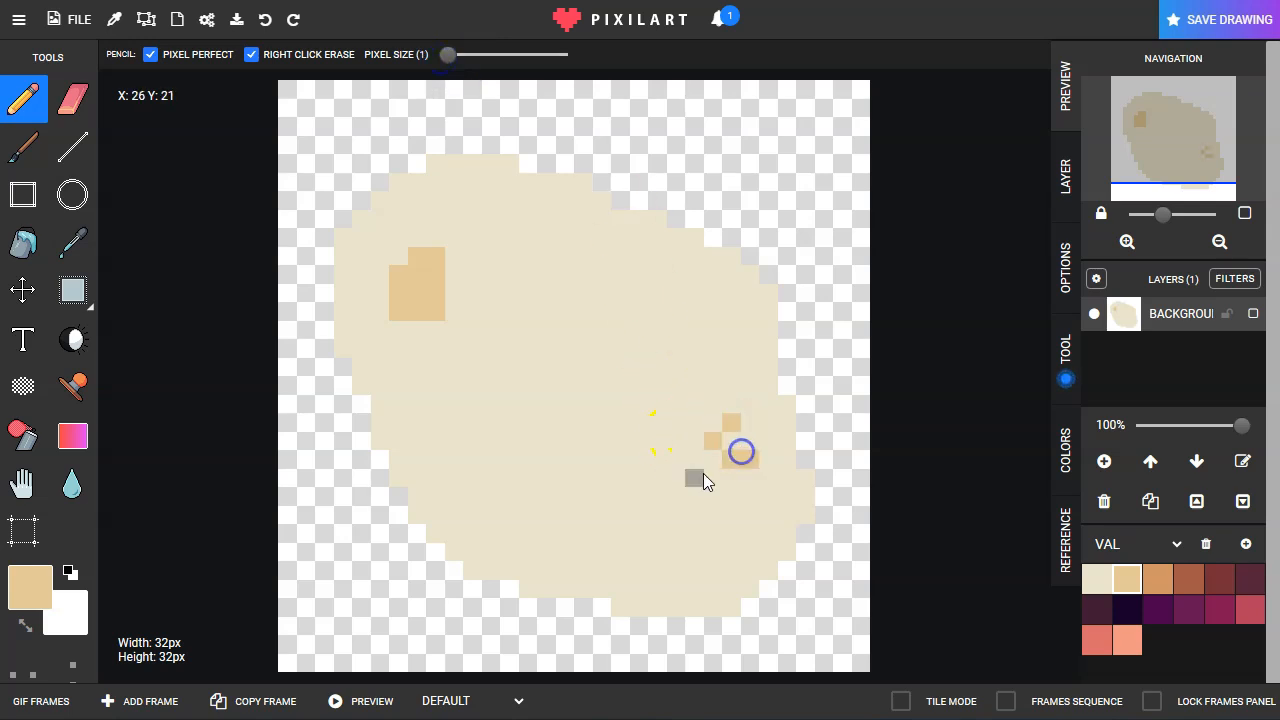
pyautogui.click(437, 335)
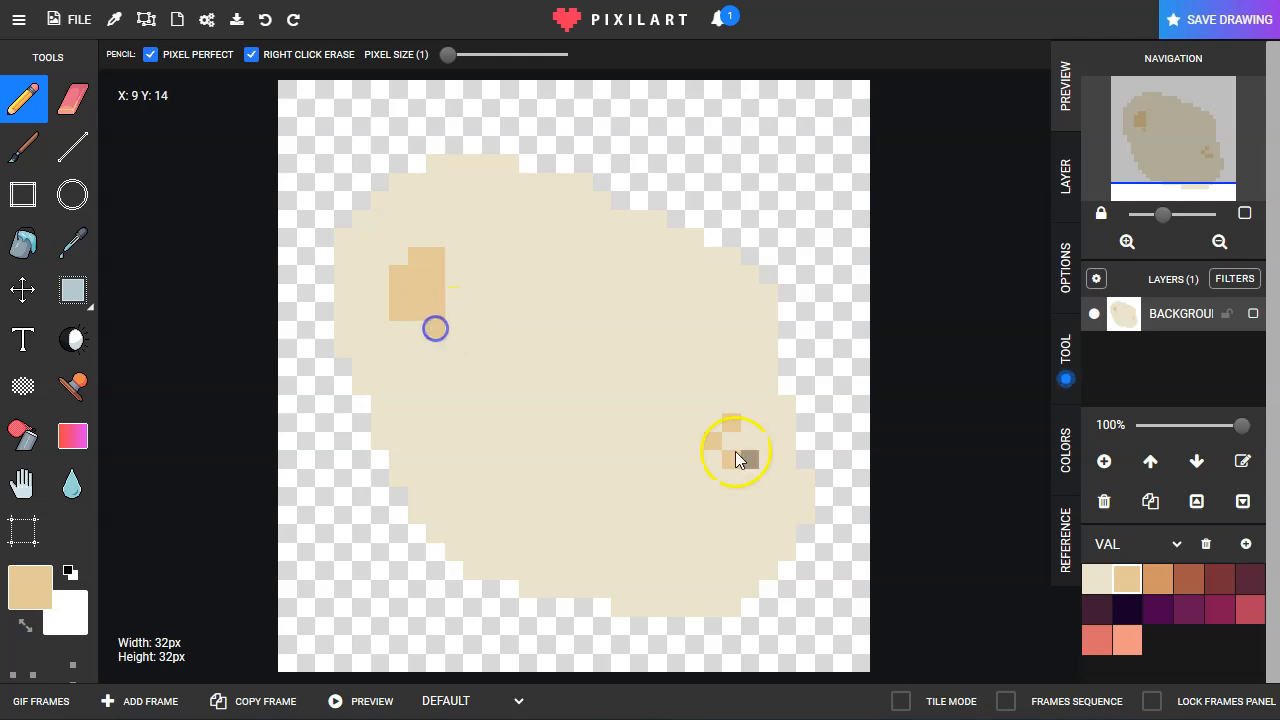
# Step: Shade the lower-left sides of both tan spots with orange pixels from the palette
pyautogui.click(1157, 578)
pyautogui.click(718, 496)
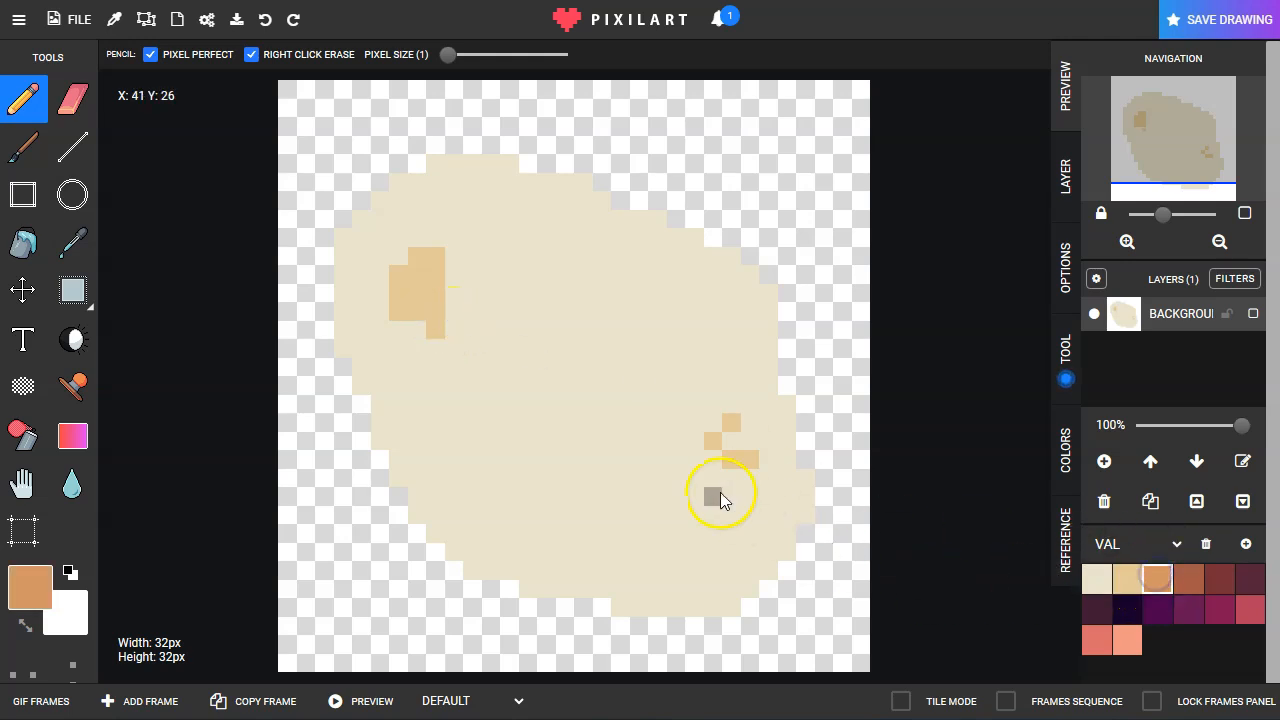
pyautogui.click(701, 441)
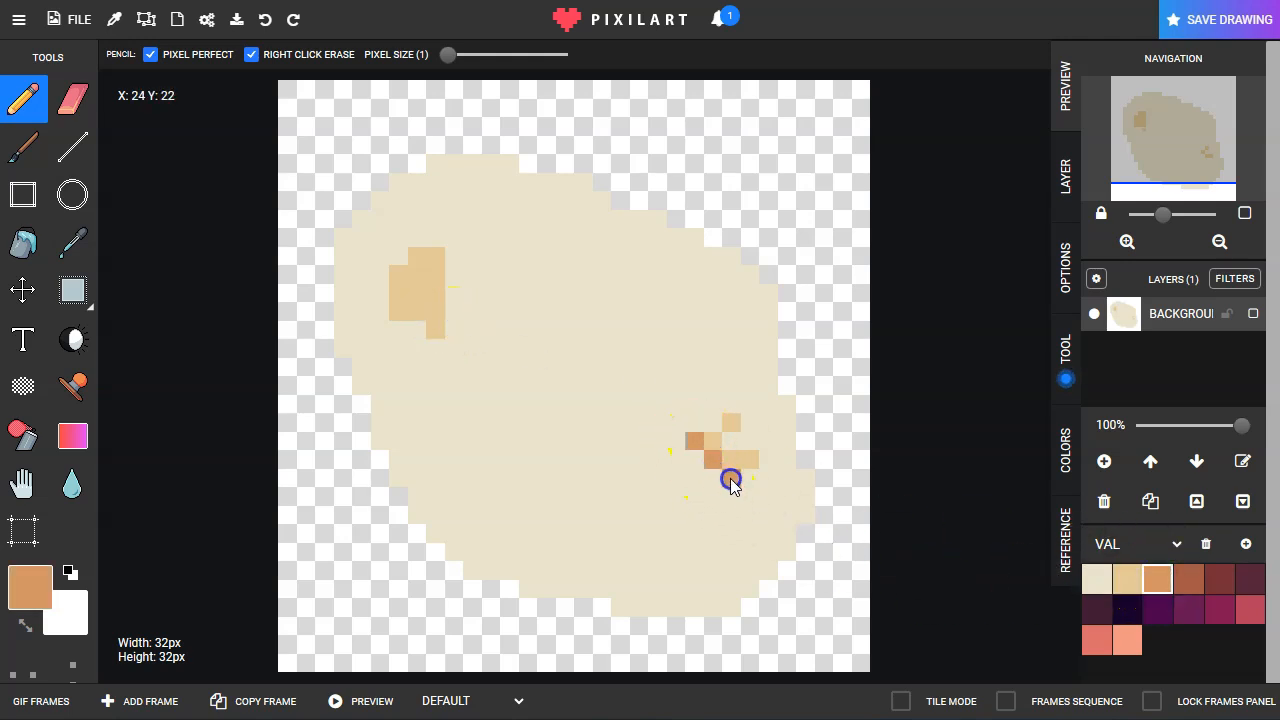
pyautogui.click(730, 478)
pyautogui.moveTo(388, 313); pyautogui.dragTo(411, 323)
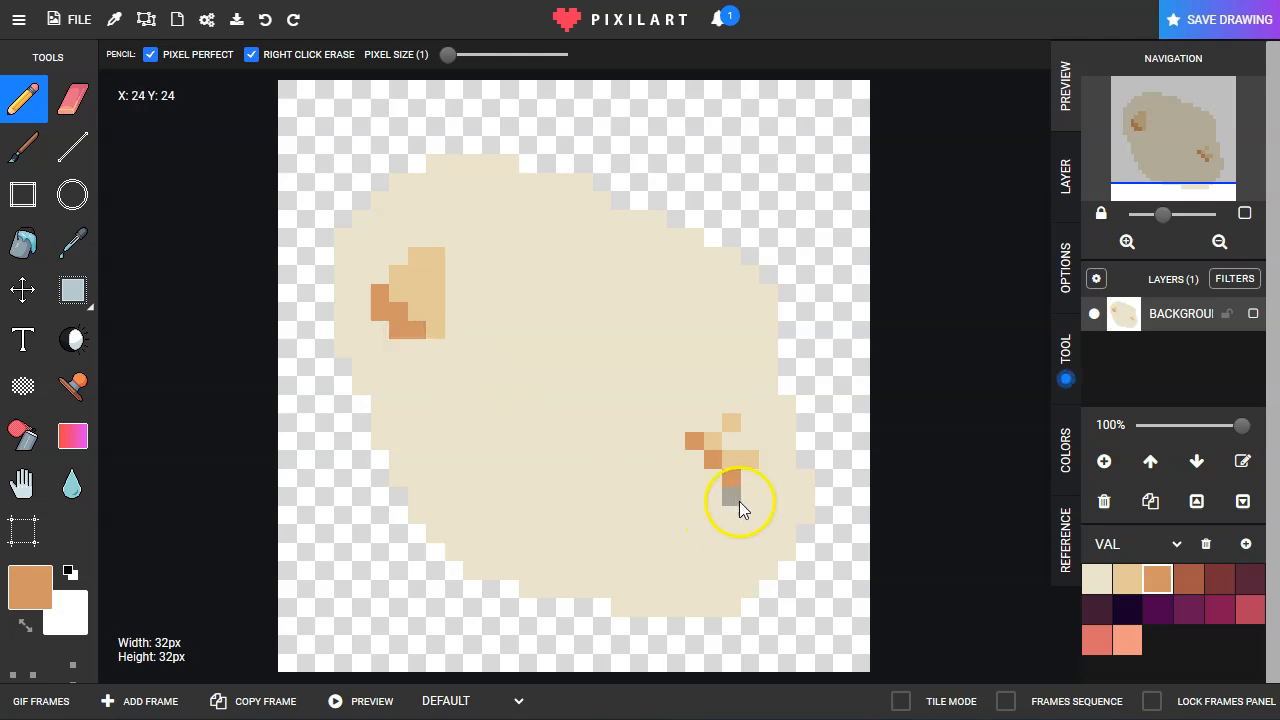
# Step: Add small orange marks on the potato's middle and upper part, and trace its bottom edge in orange
pyautogui.click(509, 420)
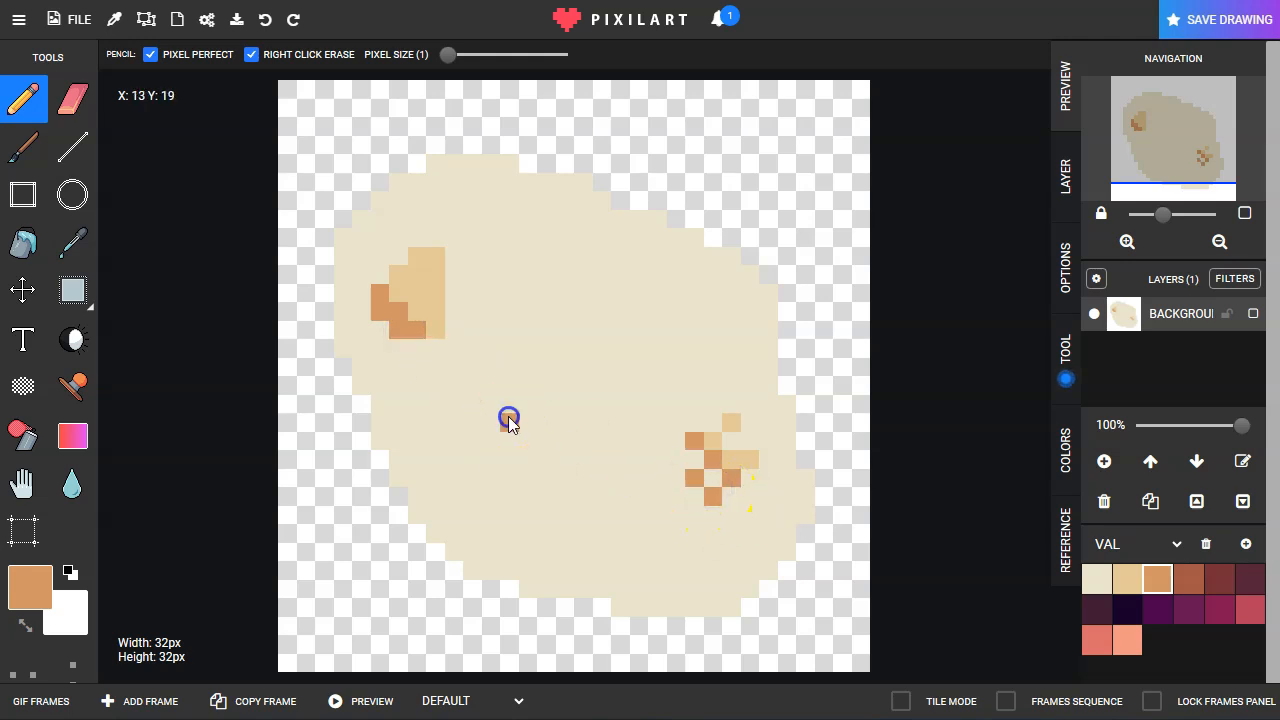
pyautogui.moveTo(583, 256)
pyautogui.mouseDown()
pyautogui.moveTo(568, 272)
pyautogui.moveTo(576, 288)
pyautogui.mouseUp()
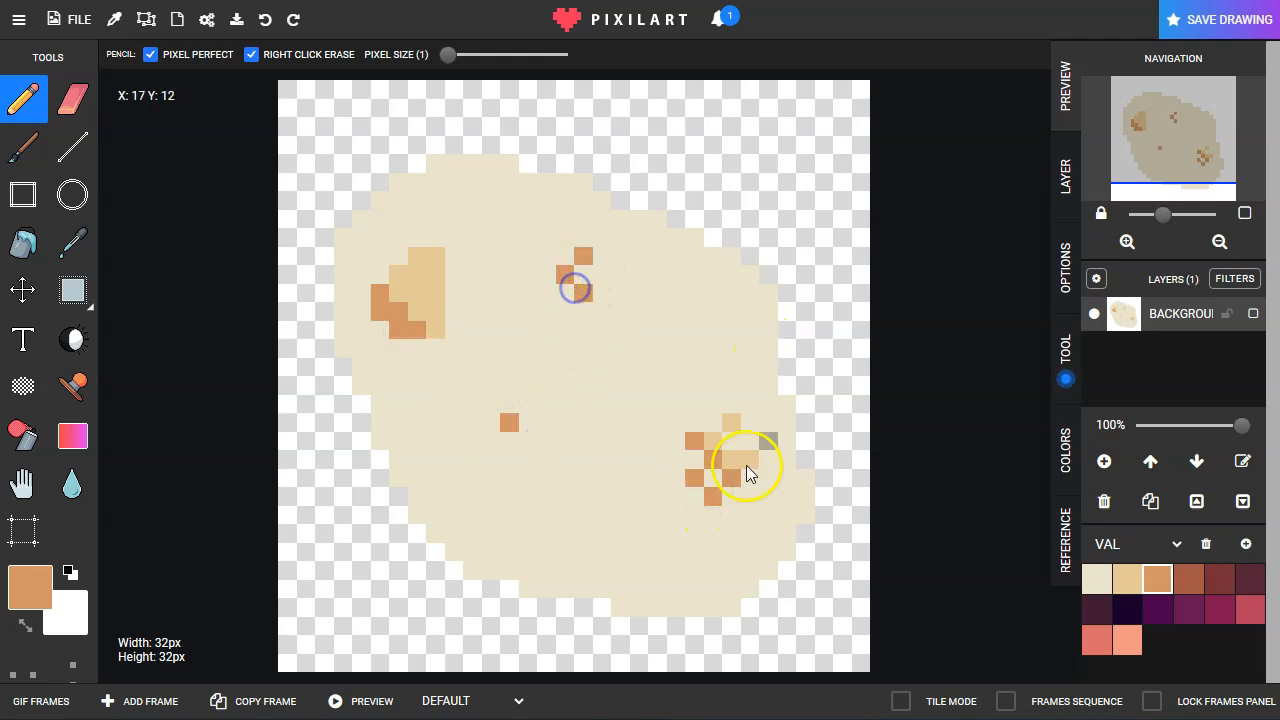
pyautogui.moveTo(453, 555)
pyautogui.mouseDown()
pyautogui.moveTo(650, 619)
pyautogui.moveTo(729, 611)
pyautogui.mouseUp()
pyautogui.moveTo(446, 551); pyautogui.dragTo(411, 510)
# Step: Add brown shadow pixels beneath the left and right spots, a central brown mark, and a brown line along the potato's lower-left edge
pyautogui.click(1188, 580)
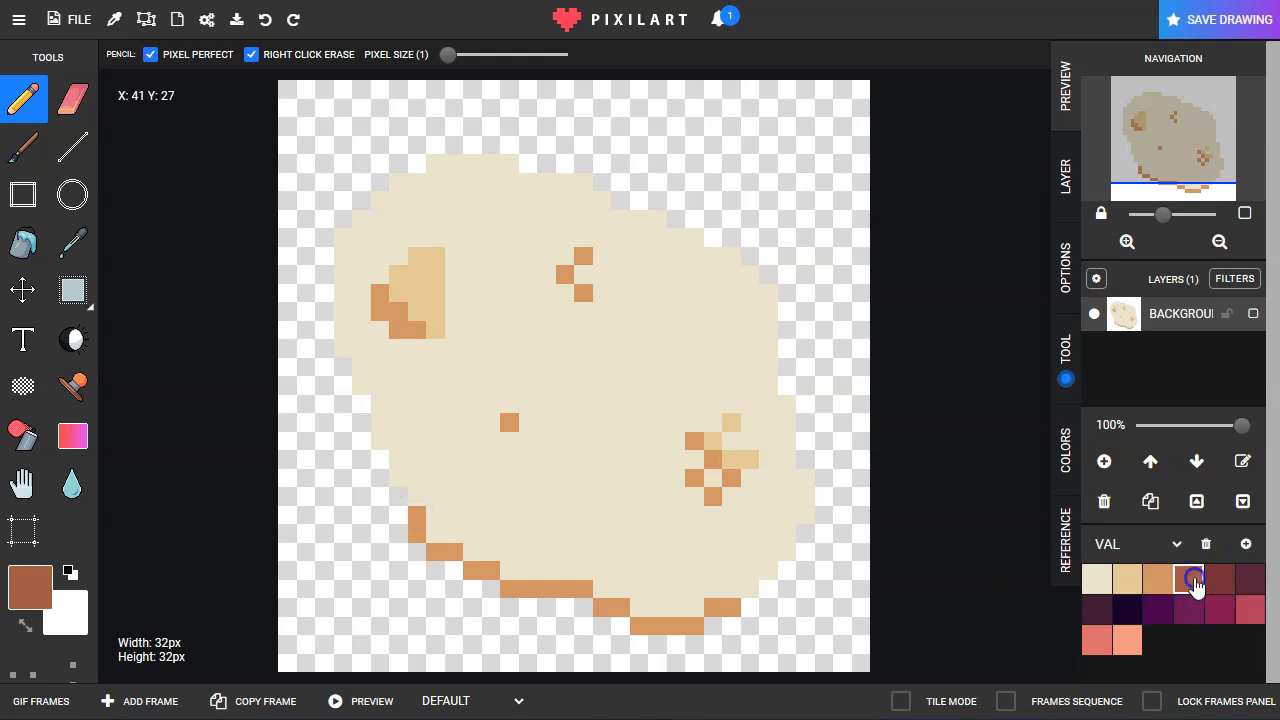
pyautogui.moveTo(398, 352); pyautogui.dragTo(414, 349)
pyautogui.click(505, 425)
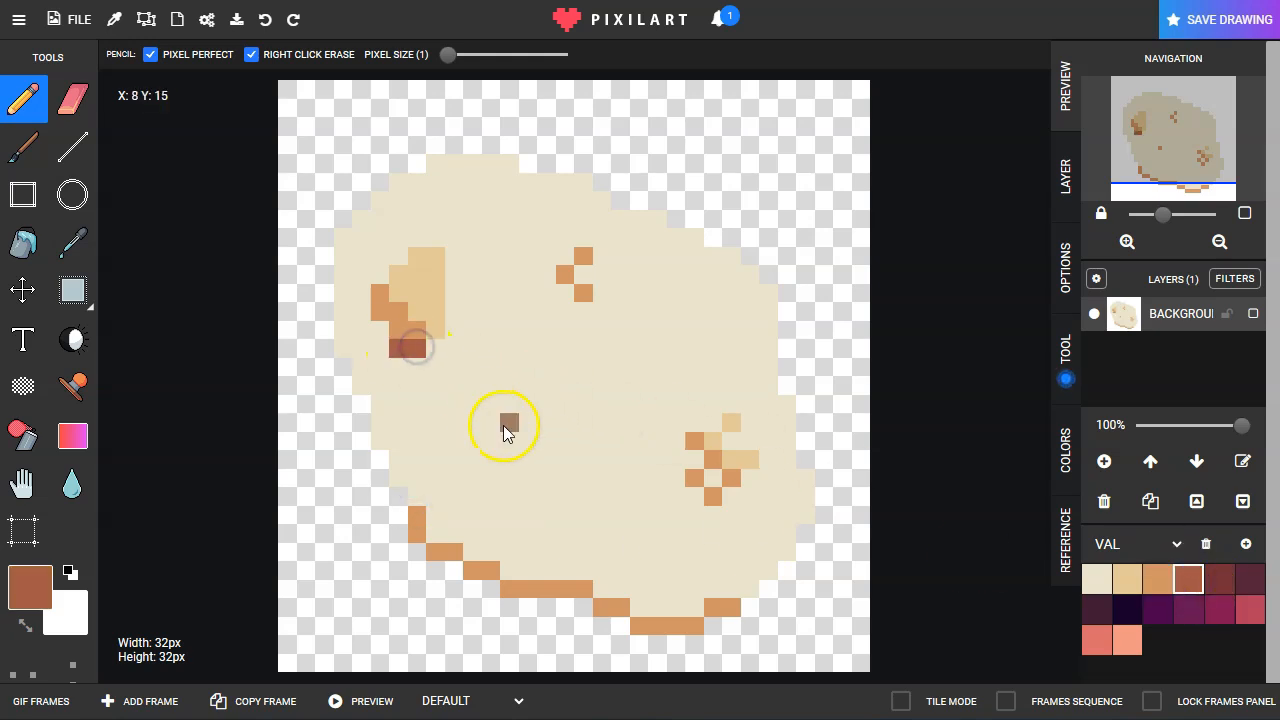
pyautogui.click(503, 441)
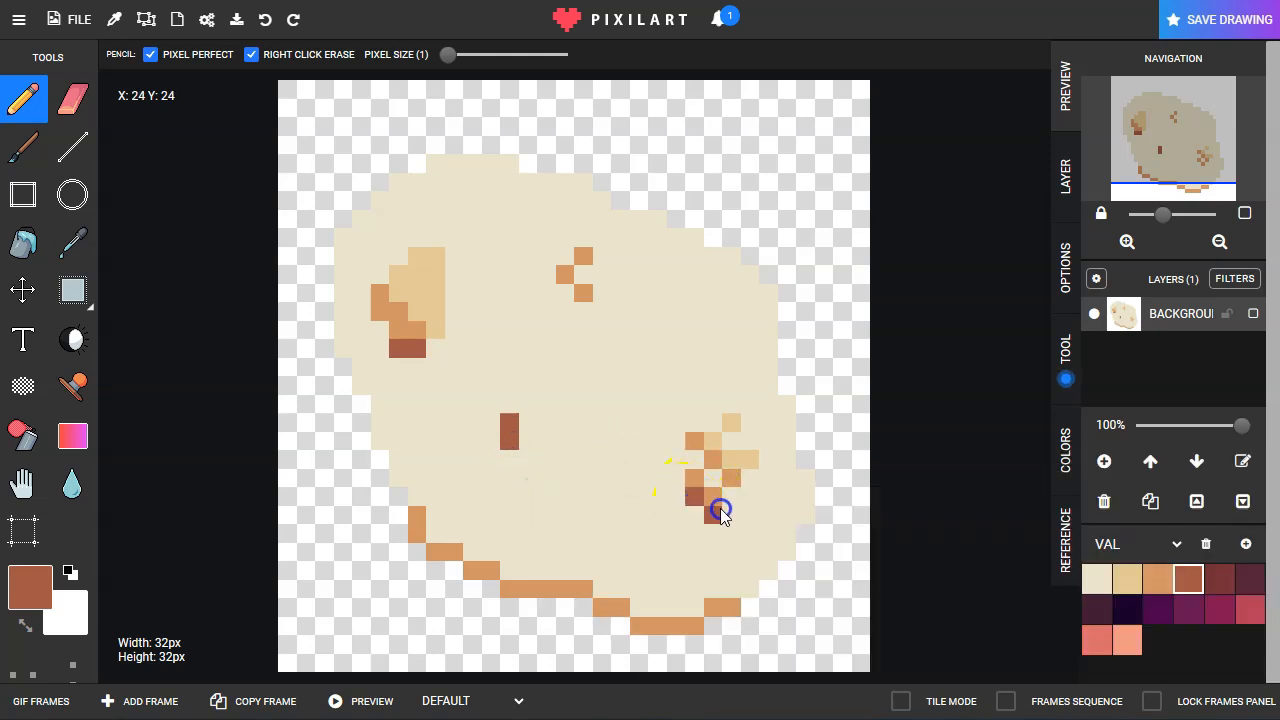
pyautogui.moveTo(396, 498)
pyautogui.mouseDown()
pyautogui.moveTo(386, 502)
pyautogui.moveTo(362, 413)
pyautogui.mouseUp()
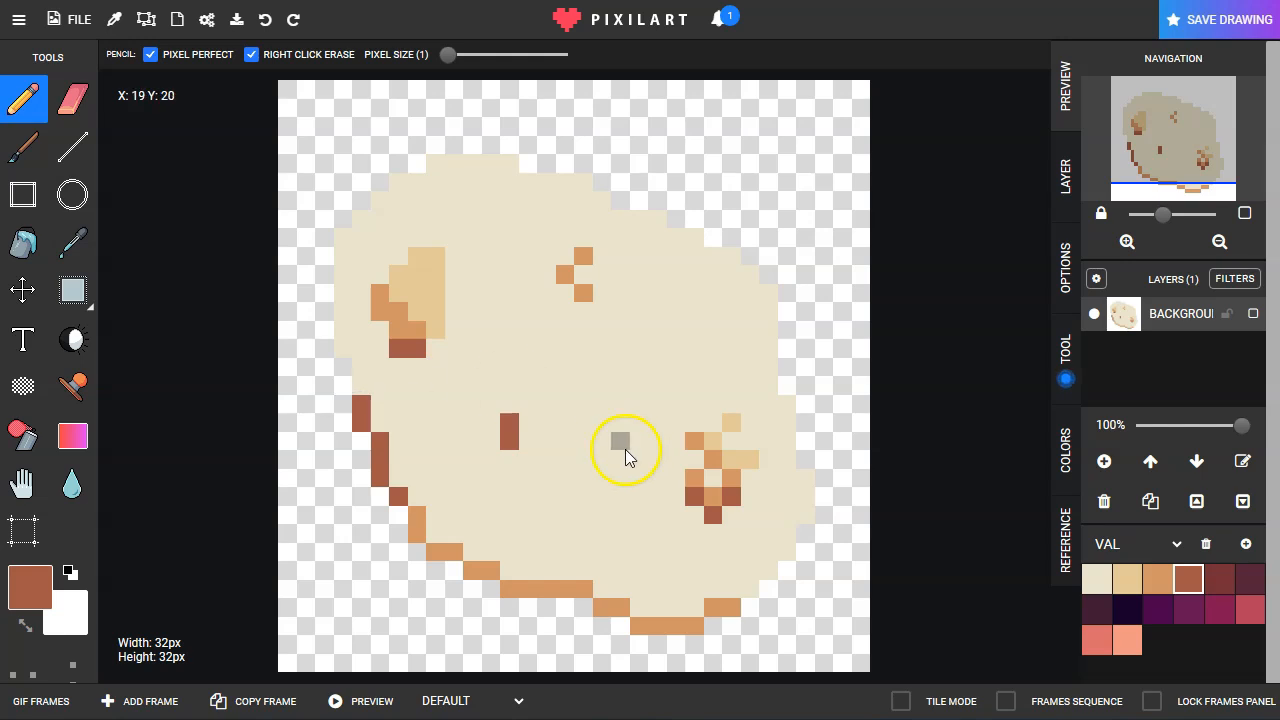
pyautogui.click(1127, 578)
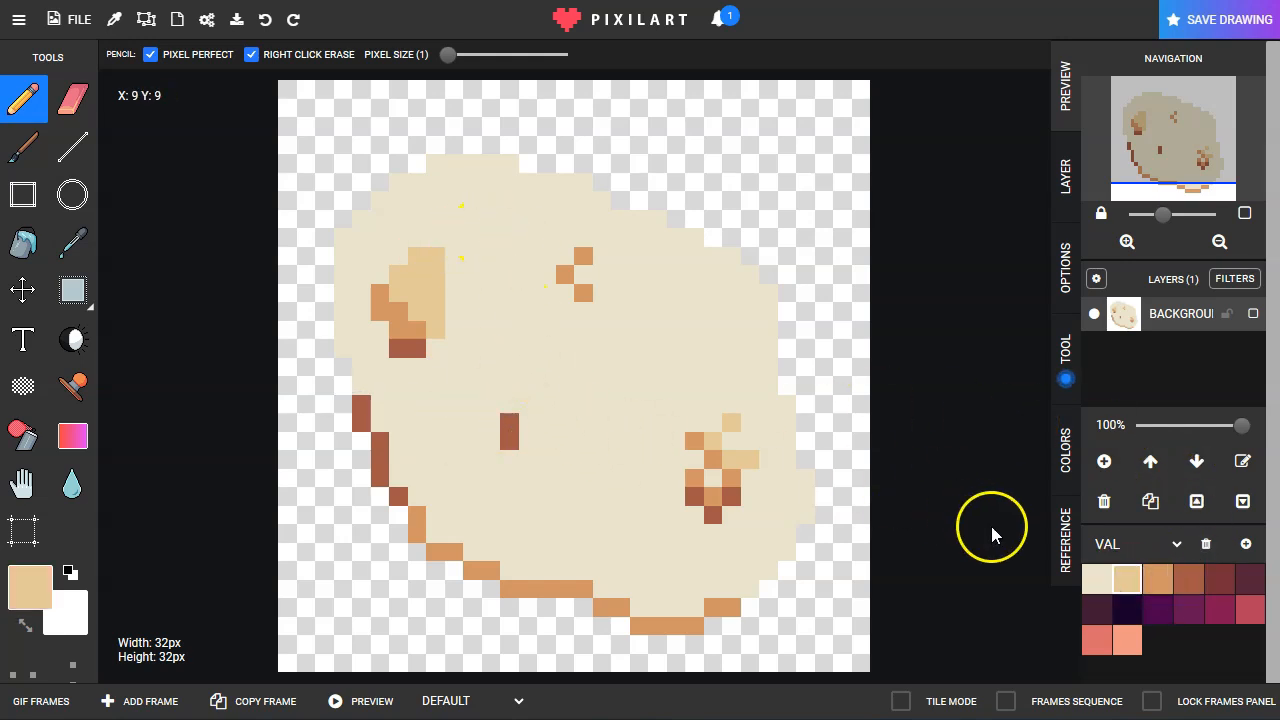
pyautogui.moveTo(453, 64); pyautogui.dragTo(460, 64)
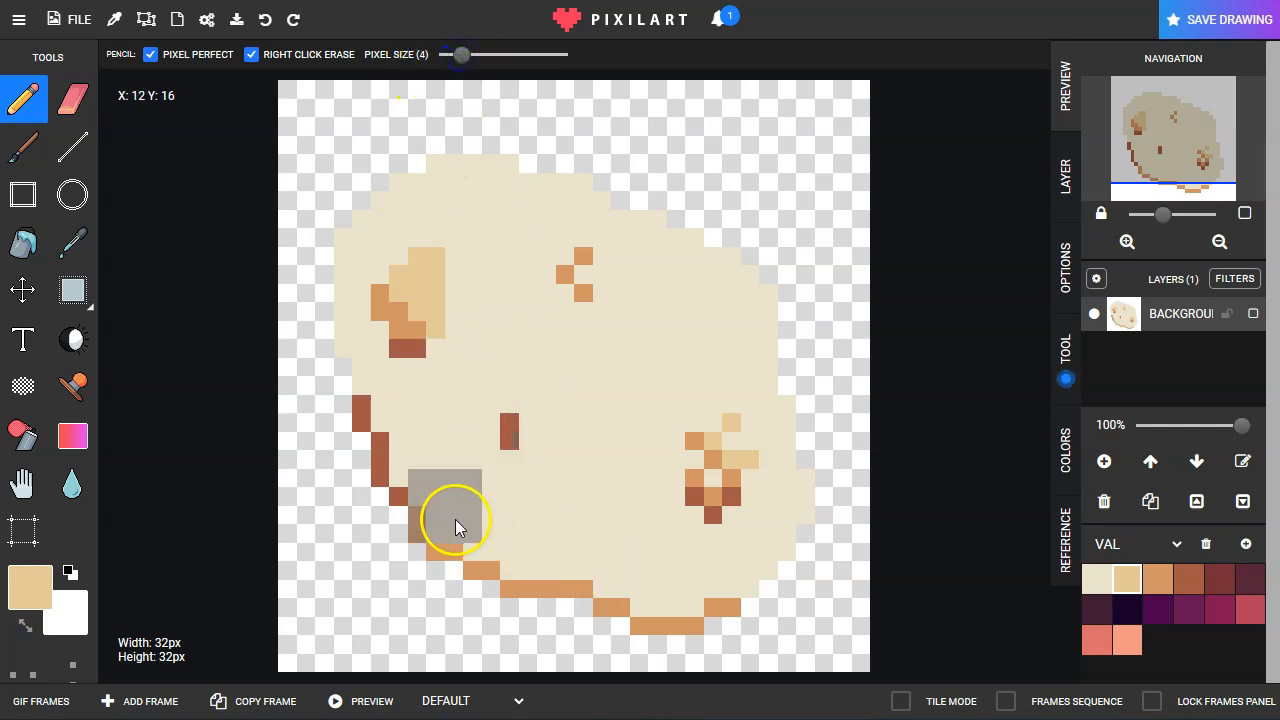
pyautogui.moveTo(460, 54); pyautogui.dragTo(455, 63)
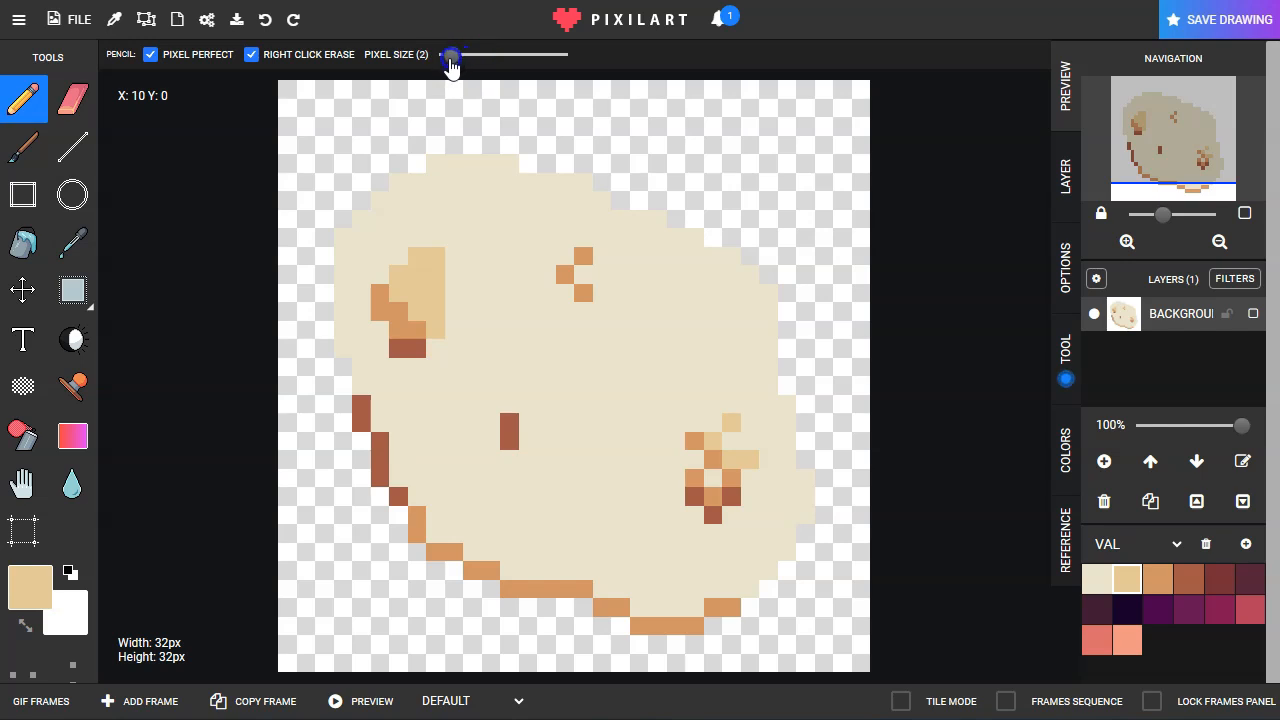
# Step: Shade along the potato's bottom edge, from lower left to lower right, with the Brush tool in light tan at brush size 1
pyautogui.click(24, 160)
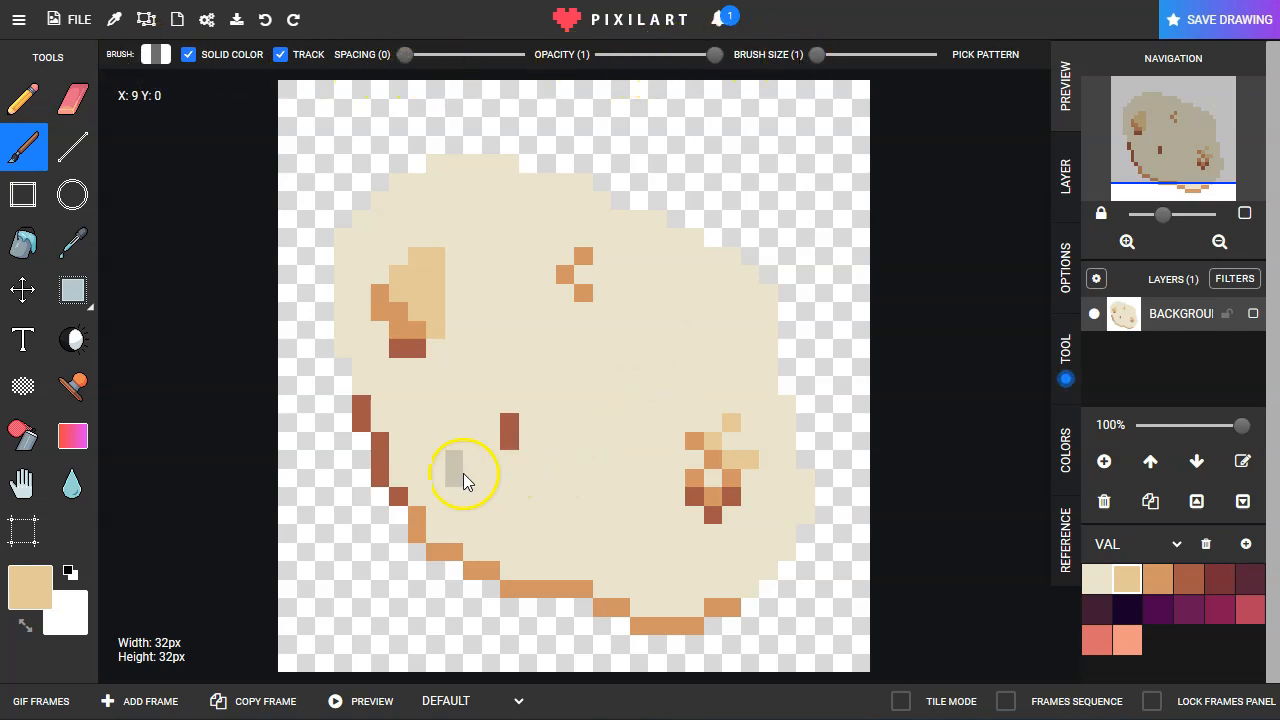
pyautogui.moveTo(392, 399)
pyautogui.mouseDown()
pyautogui.moveTo(437, 495)
pyautogui.moveTo(492, 548)
pyautogui.mouseUp()
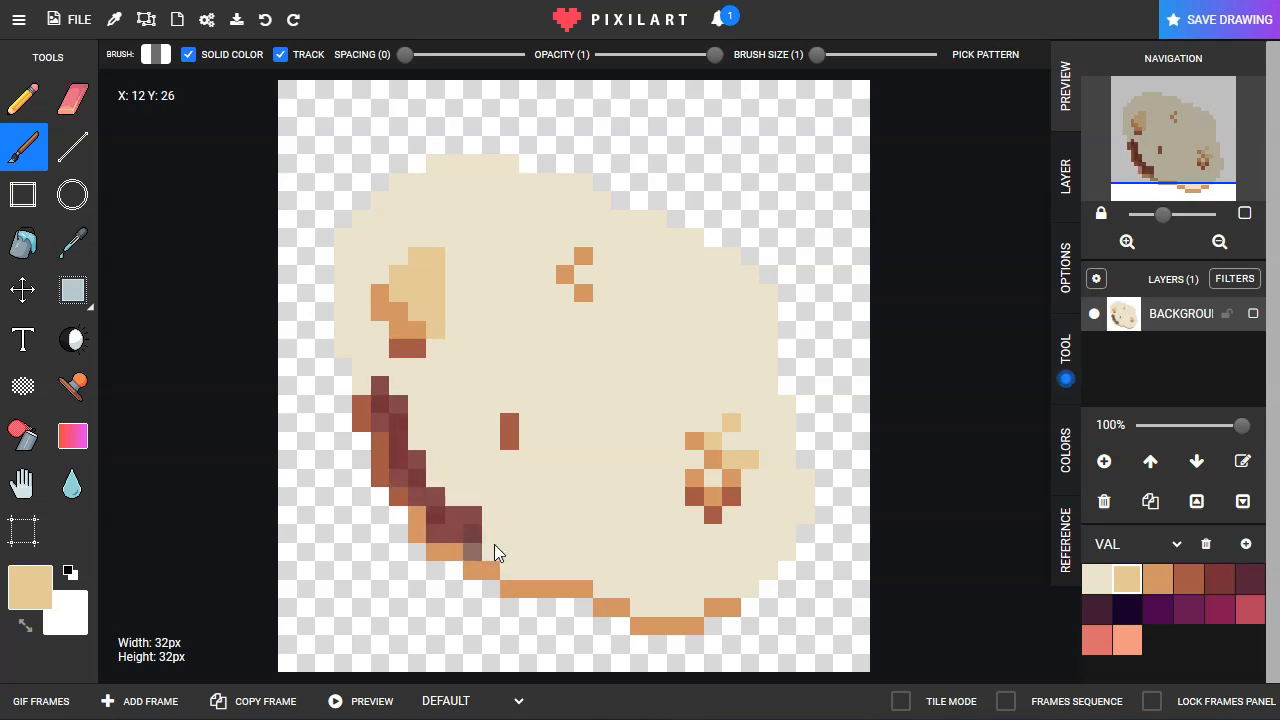
pyautogui.hotkey('ctrl', 'z')
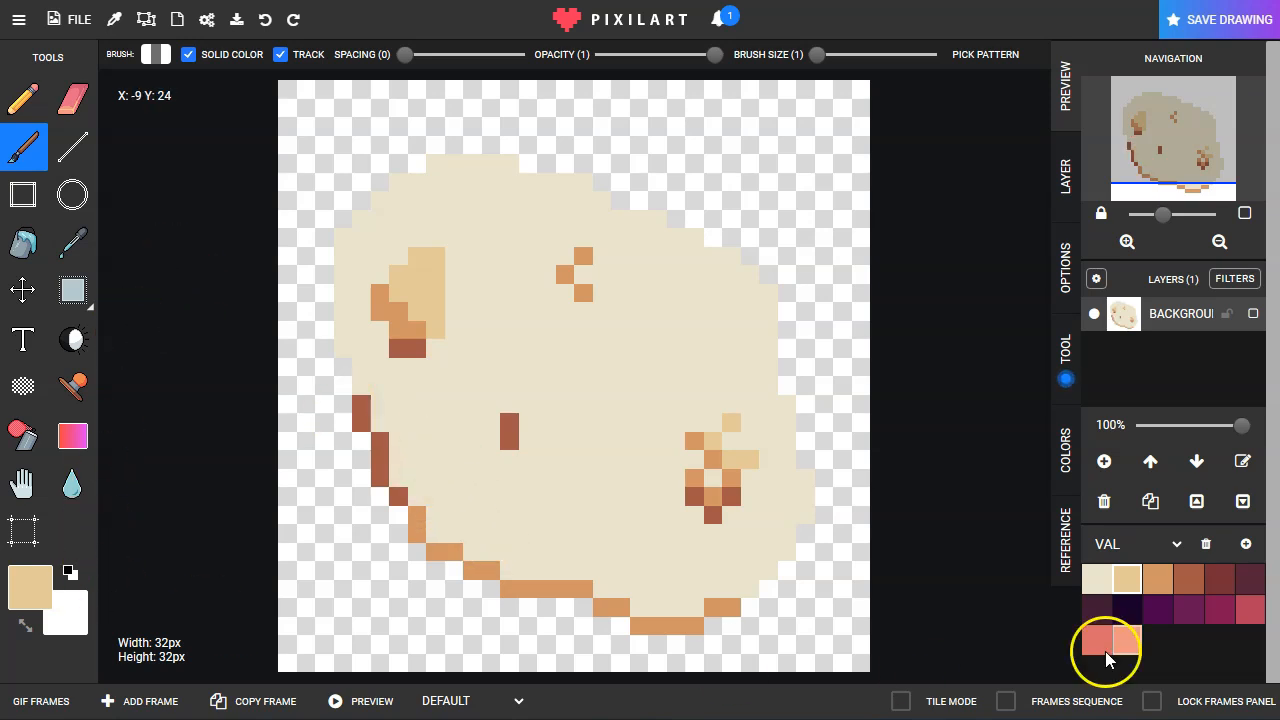
pyautogui.click(1129, 576)
pyautogui.moveTo(537, 547)
pyautogui.mouseDown()
pyautogui.moveTo(560, 572)
pyautogui.moveTo(672, 617)
pyautogui.mouseUp()
pyautogui.moveTo(756, 584); pyautogui.dragTo(783, 563)
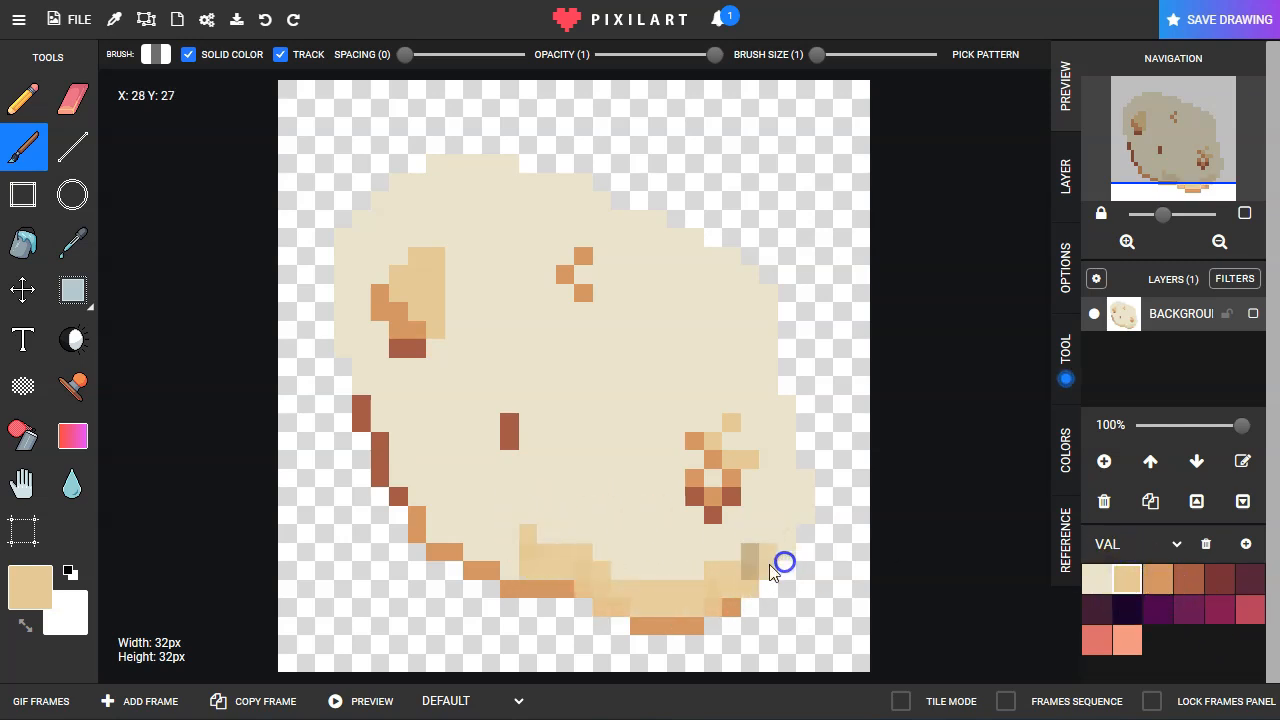
pyautogui.moveTo(510, 560); pyautogui.dragTo(459, 531)
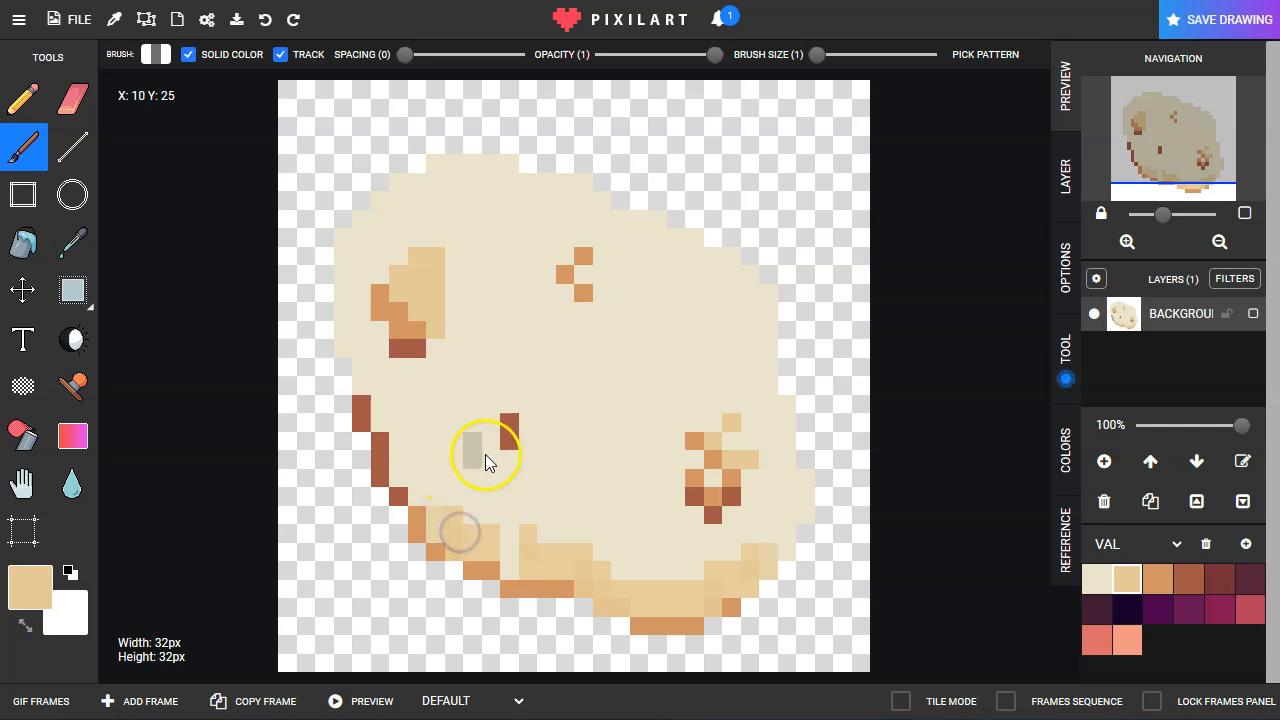
# Step: Brush light tan patches beside the central brown and upper orange marks, and a light tan band along the potato's left and upper-left outline
pyautogui.moveTo(486, 455); pyautogui.dragTo(543, 463)
pyautogui.moveTo(608, 334); pyautogui.dragTo(611, 297)
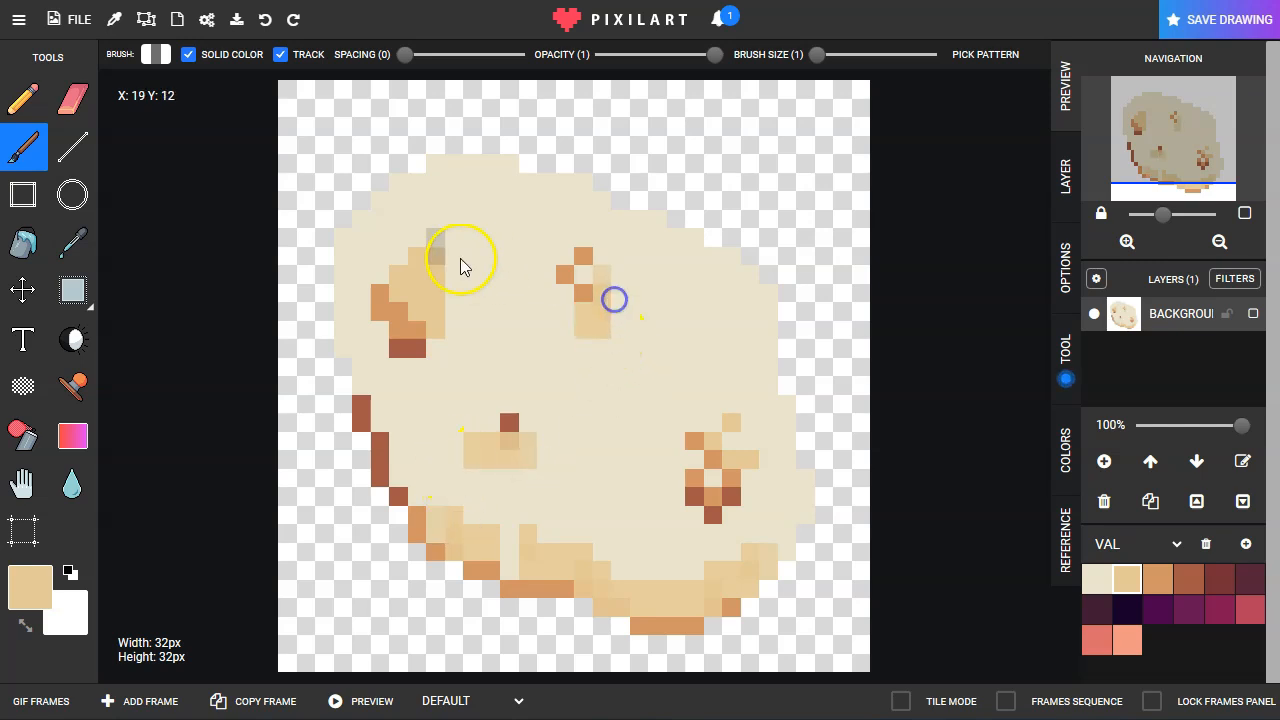
pyautogui.moveTo(335, 220)
pyautogui.mouseDown()
pyautogui.moveTo(340, 362)
pyautogui.moveTo(368, 452)
pyautogui.mouseUp()
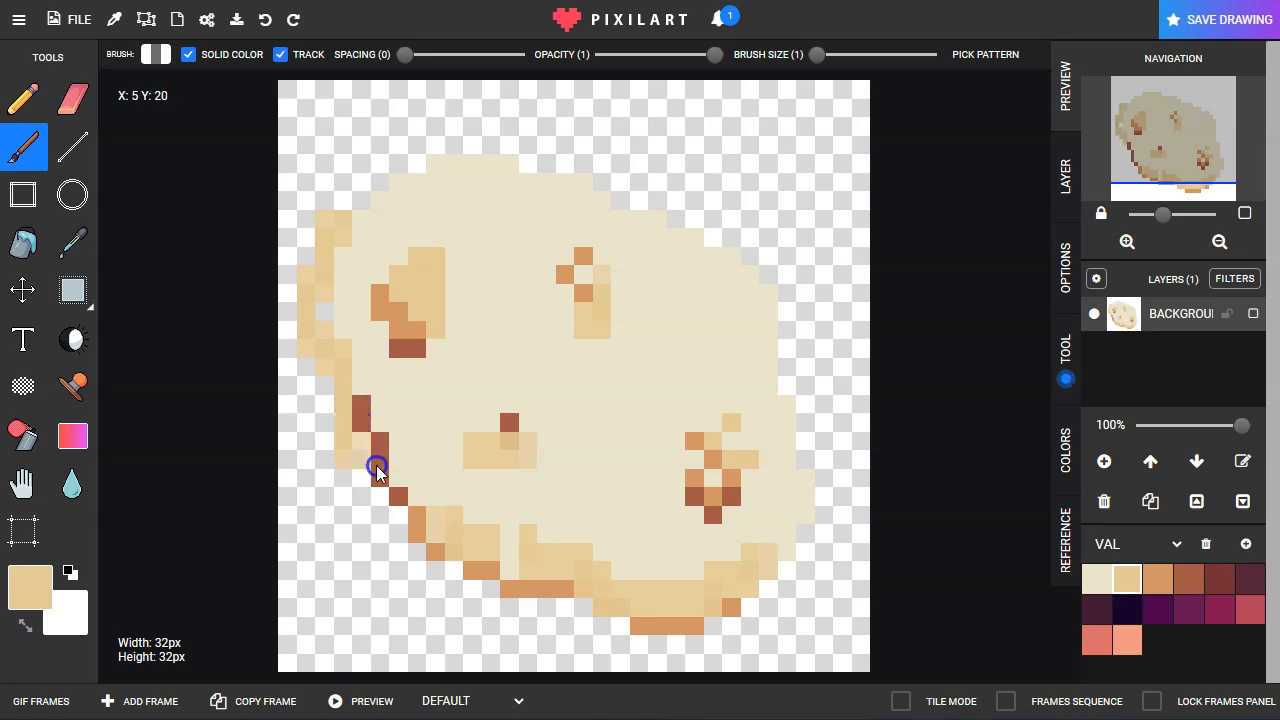
pyautogui.moveTo(374, 221); pyautogui.dragTo(403, 206)
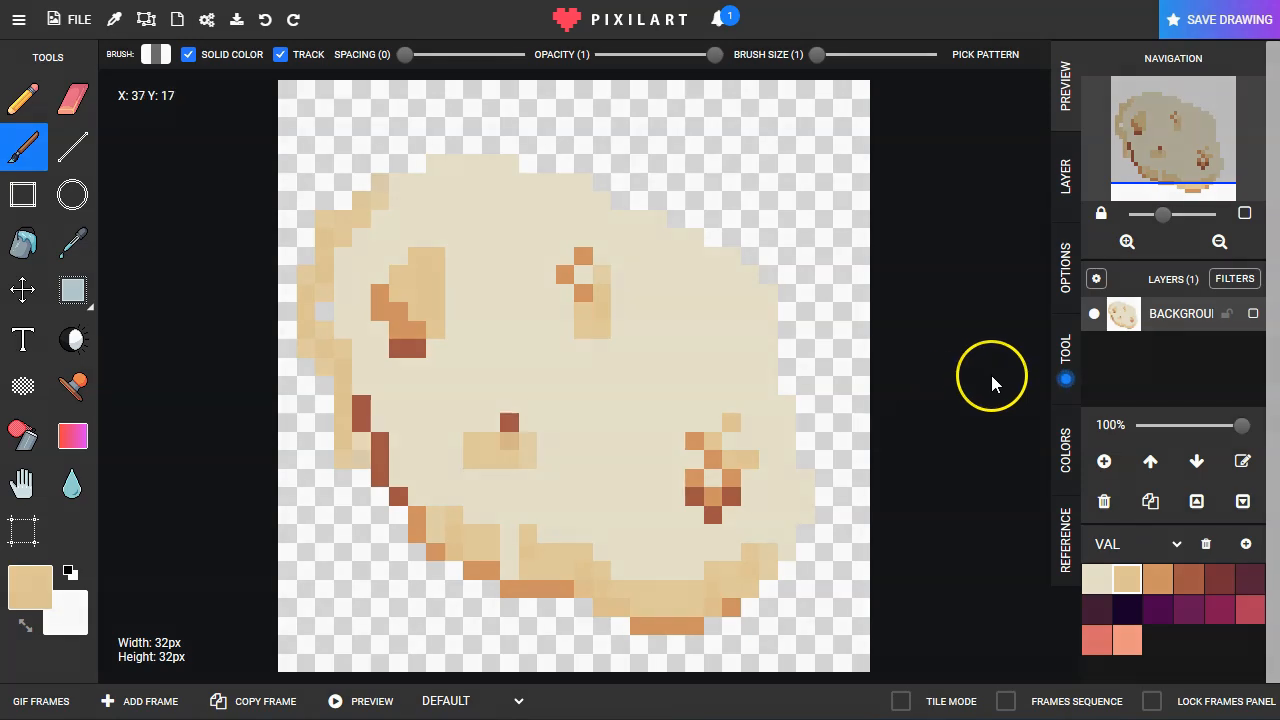